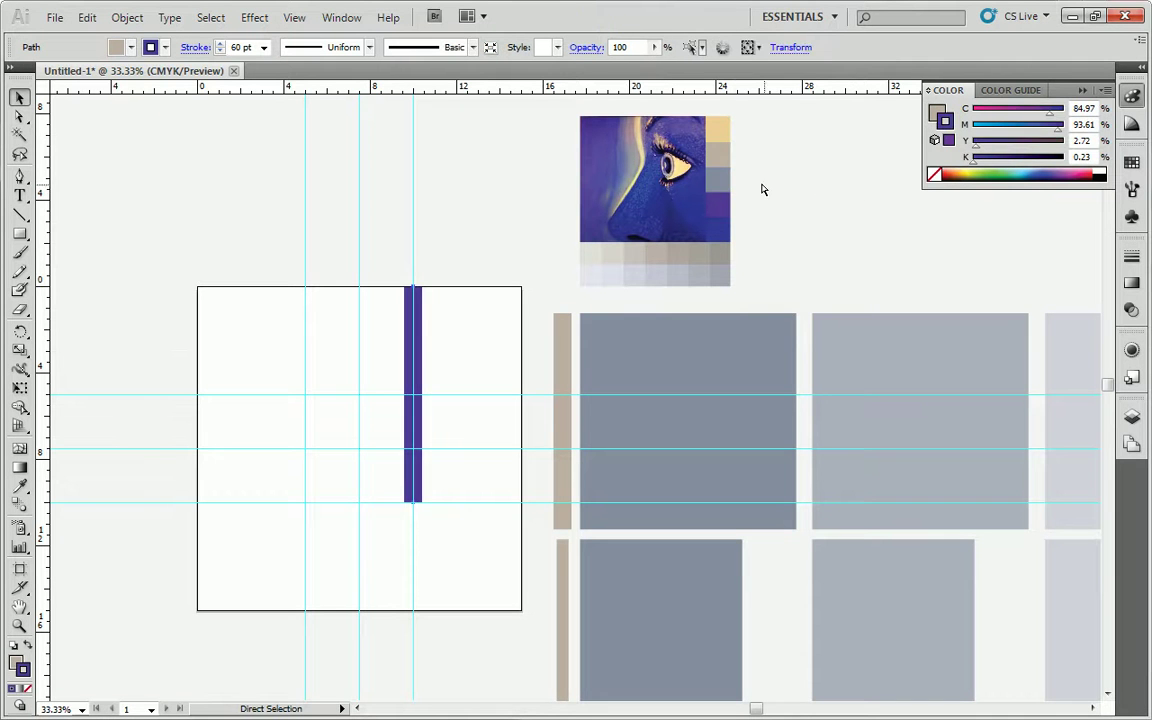
# Undo three times to remove the purple bar, then switch to the Selection tool
pyautogui.hotkey('ctrl', 'z')
pyautogui.hotkey('ctrl', 'z')
pyautogui.hotkey('ctrl', 'z')
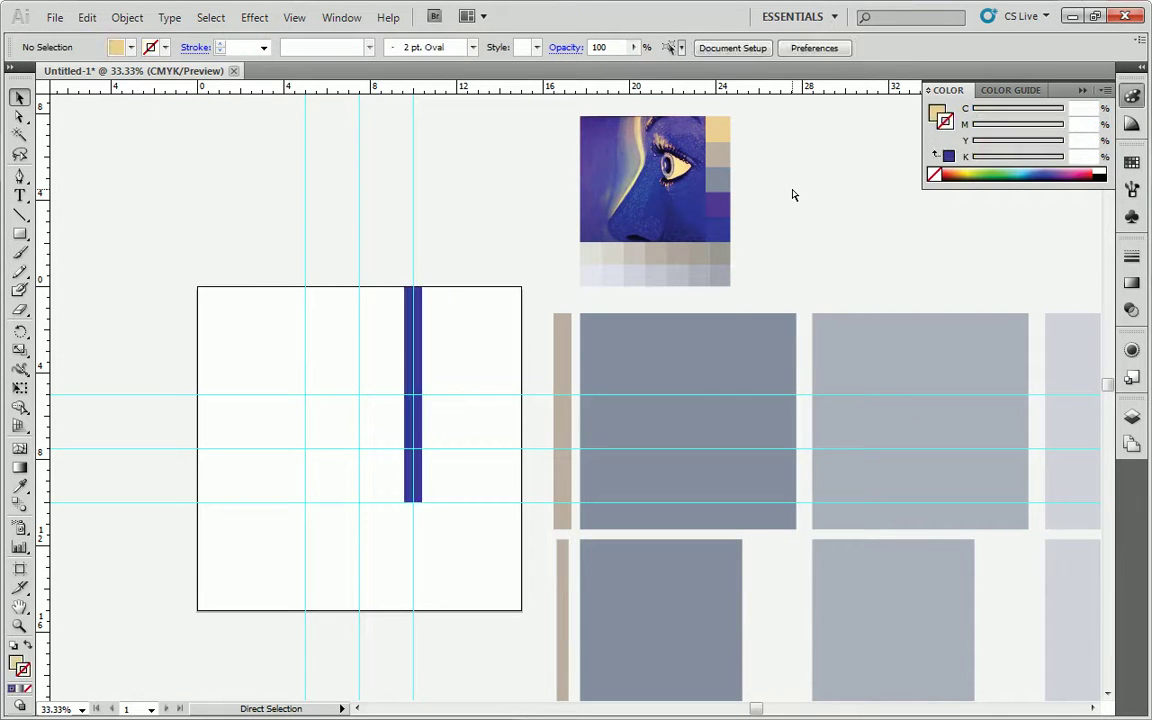
pyautogui.hotkey('ctrl', 'z')
pyautogui.hotkey('ctrl', 'z')
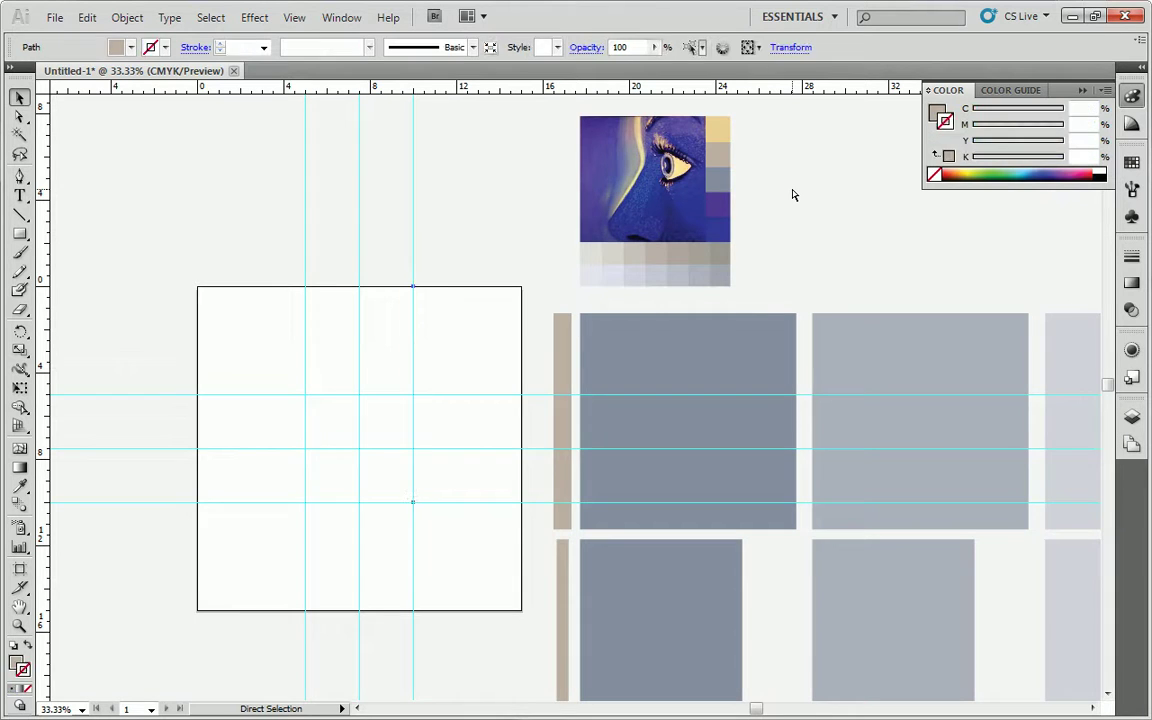
pyautogui.hotkey('ctrl', 'z')
pyautogui.hotkey('ctrl', 'z')
pyautogui.hotkey('ctrl', 'z')
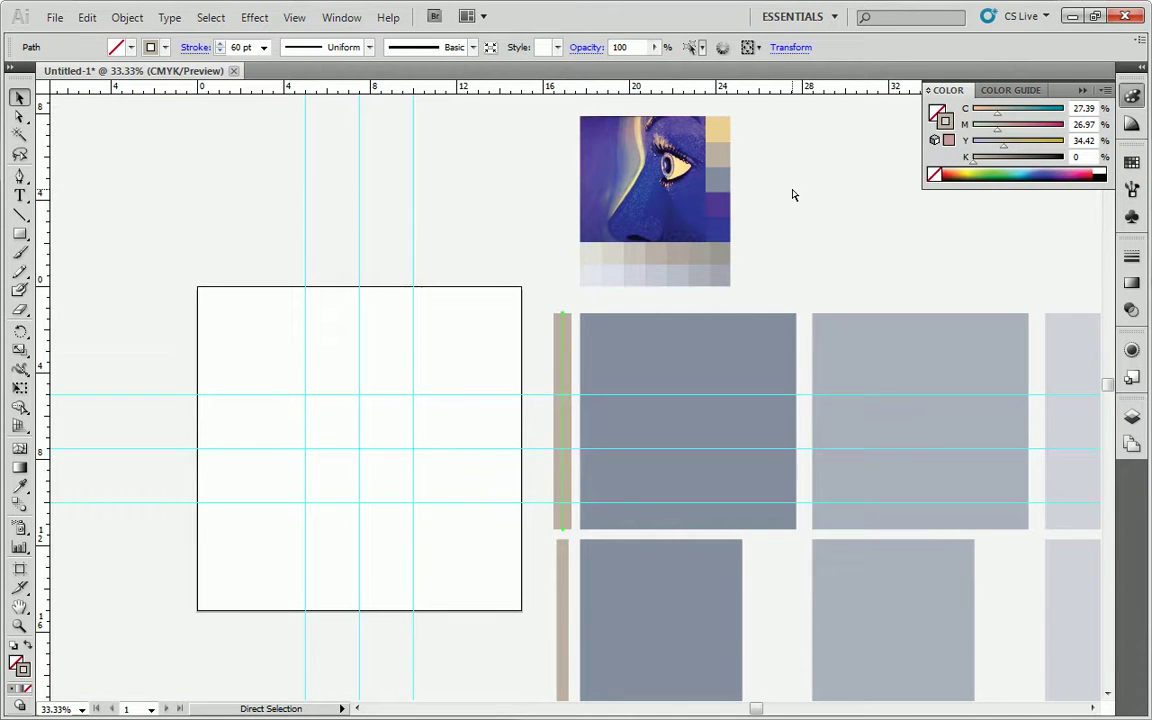
pyautogui.press('v')
# Alt-drag a copy of the thin tan strip onto the artboard's central vertical guide at the top edge
pyautogui.click(520, 198)
pyautogui.moveTo(572, 380); pyautogui.dragTo(588, 357)
pyautogui.moveTo(576, 311); pyautogui.dragTo(416, 308)
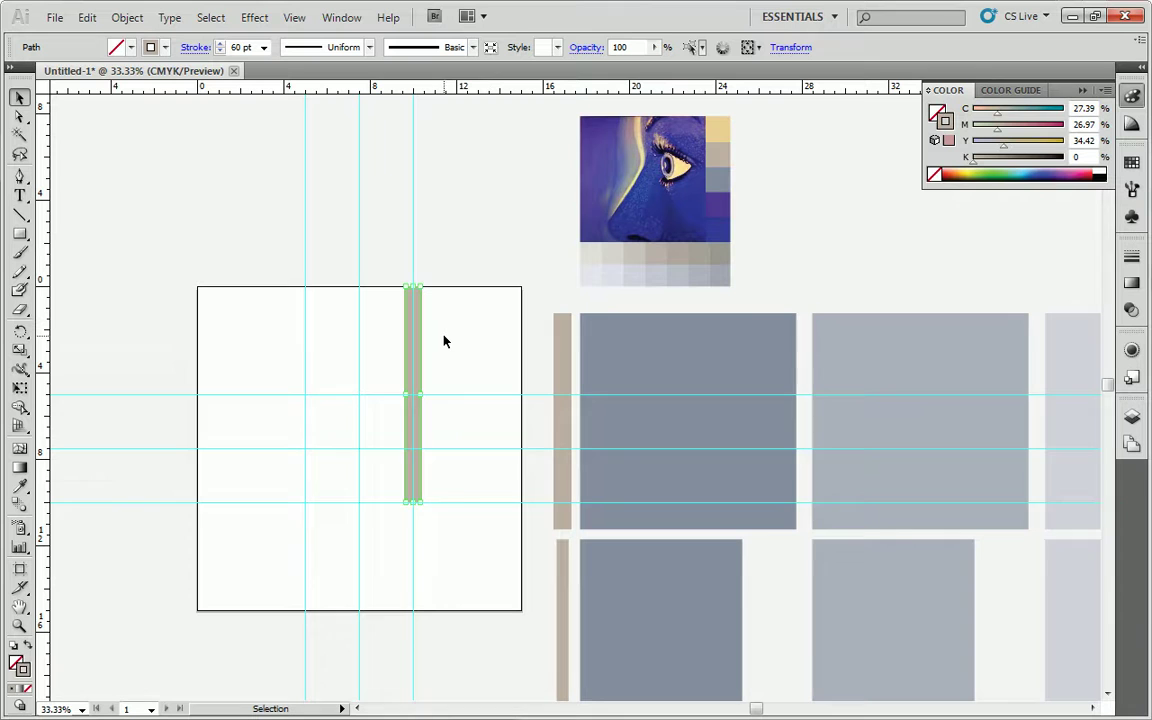
# Rename Layer 4 to 'Primary Axes' in the Layers panel
pyautogui.click(1133, 422)
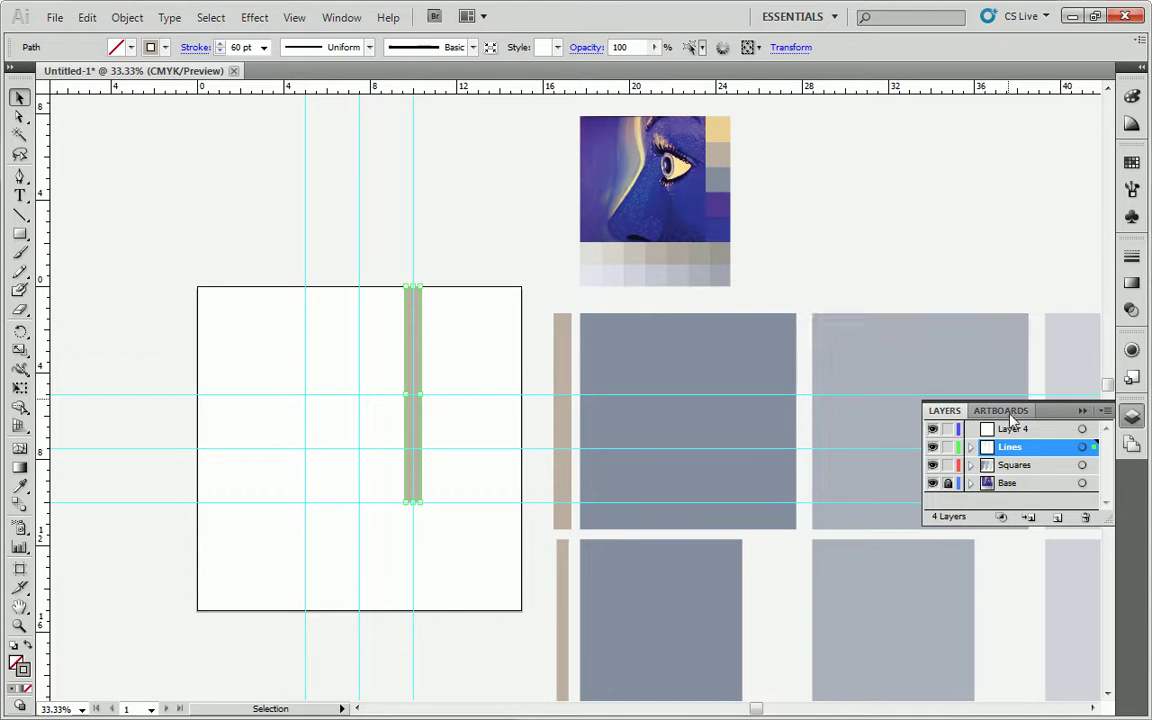
pyautogui.doubleClick(1015, 430)
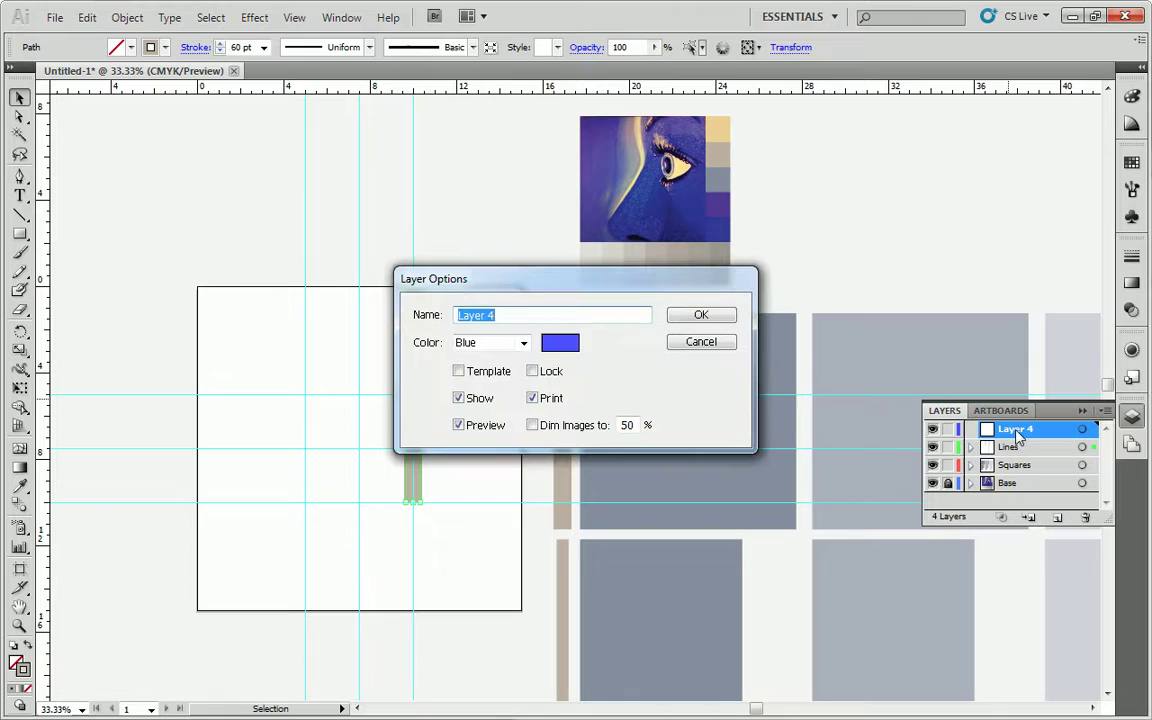
pyautogui.write('Primary Ac')
pyautogui.press('BackSpace')
pyautogui.write('xes')
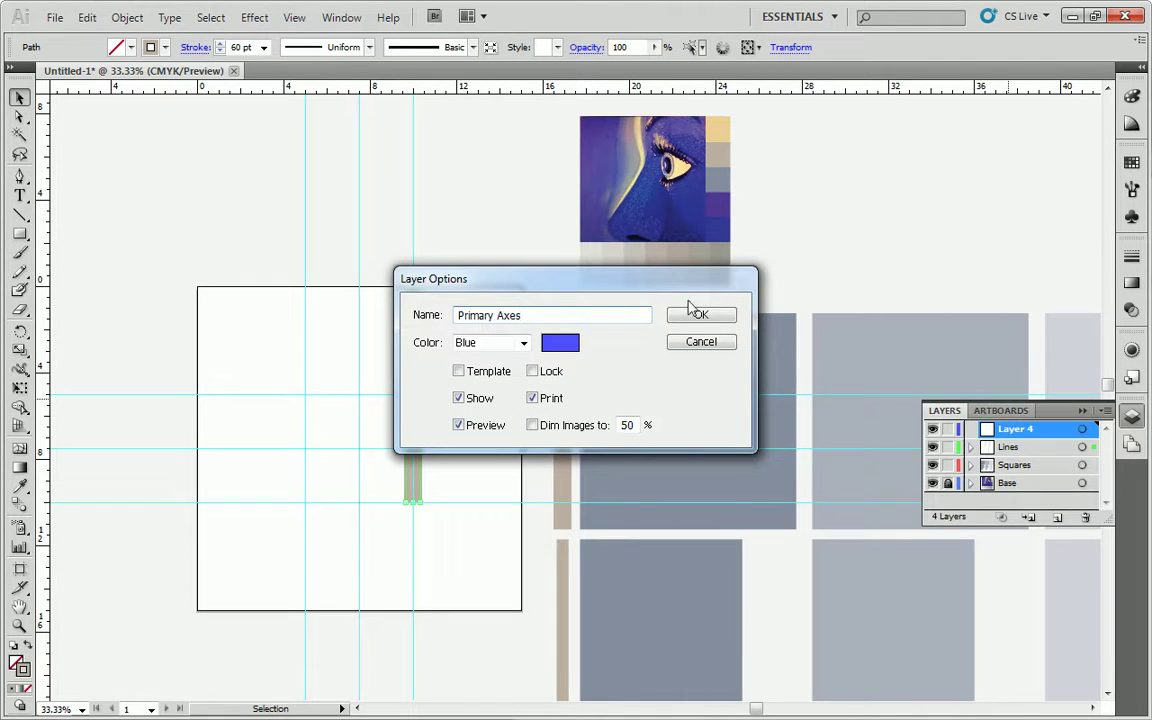
pyautogui.click(695, 314)
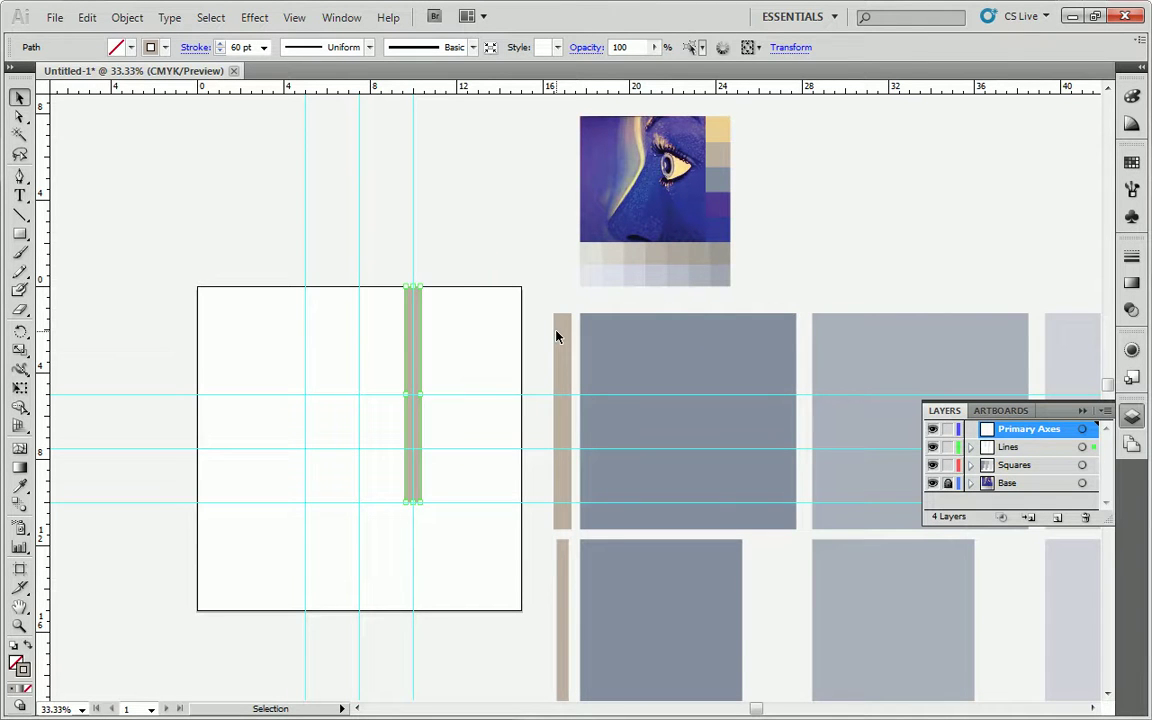
# Send the tan vertical bar to the Primary Axes layer with Arrange > Send to Current Layer
pyautogui.rightClick(416, 346)
pyautogui.moveTo(507, 599)
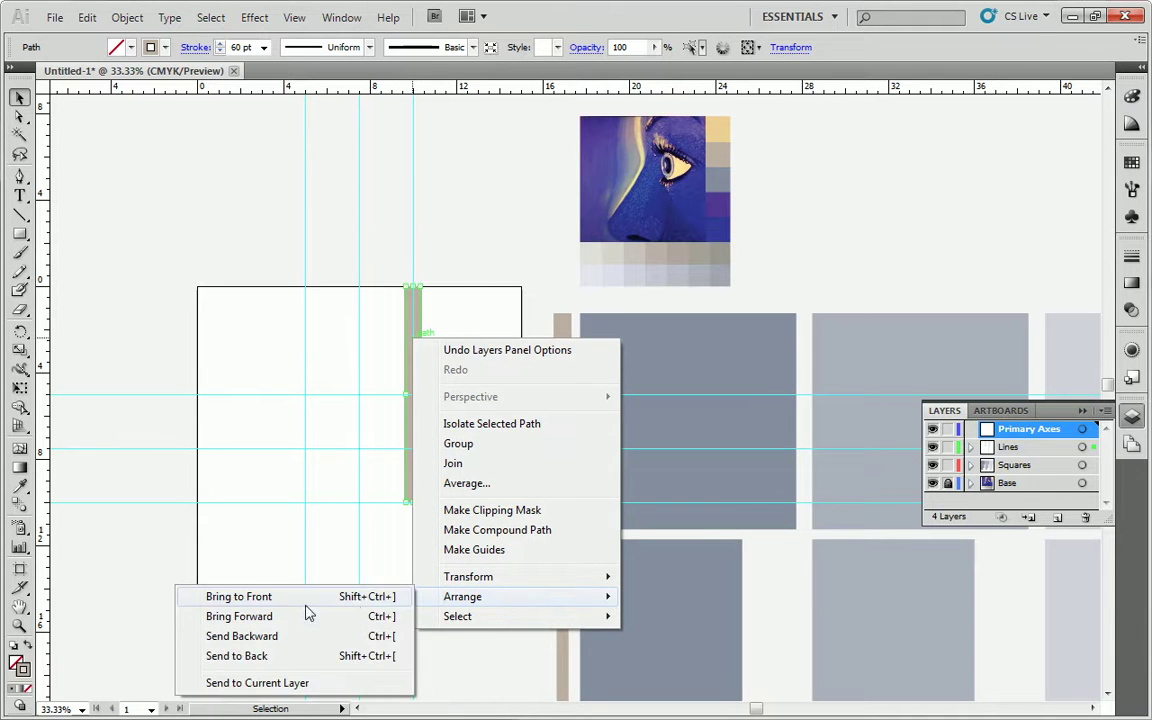
pyautogui.click(283, 682)
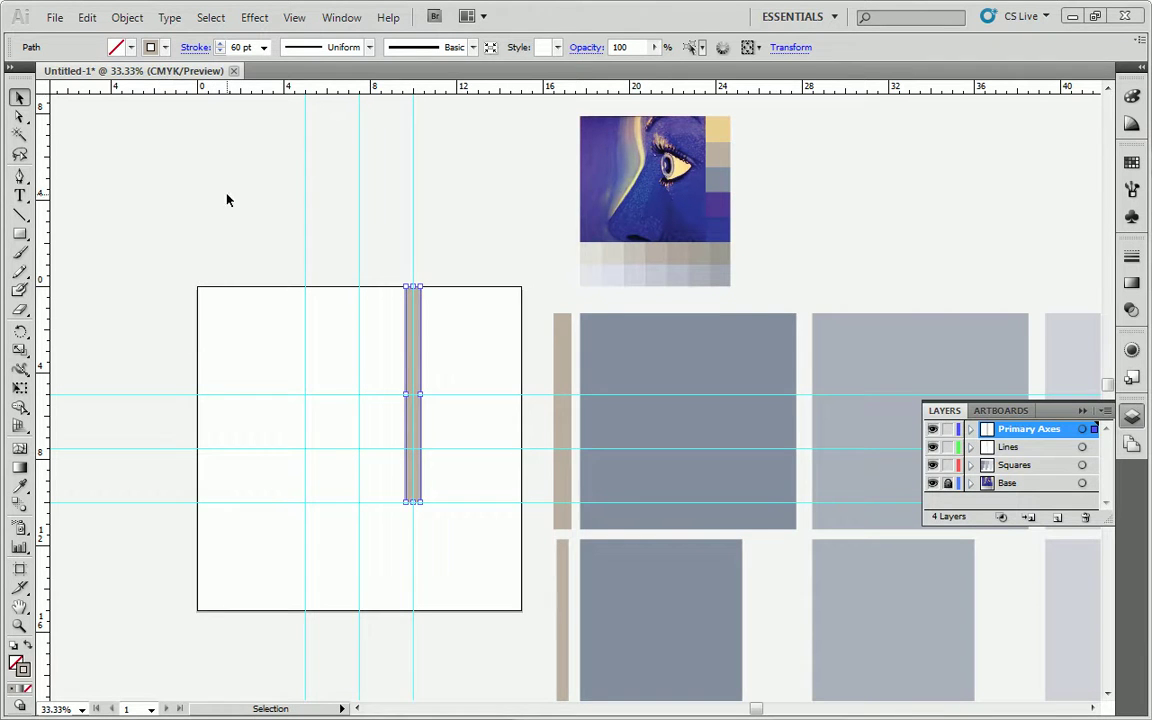
# Eyedrop the light yellow palette chip and save it as a new swatch named '01 - Yellow'
pyautogui.click(300, 210)
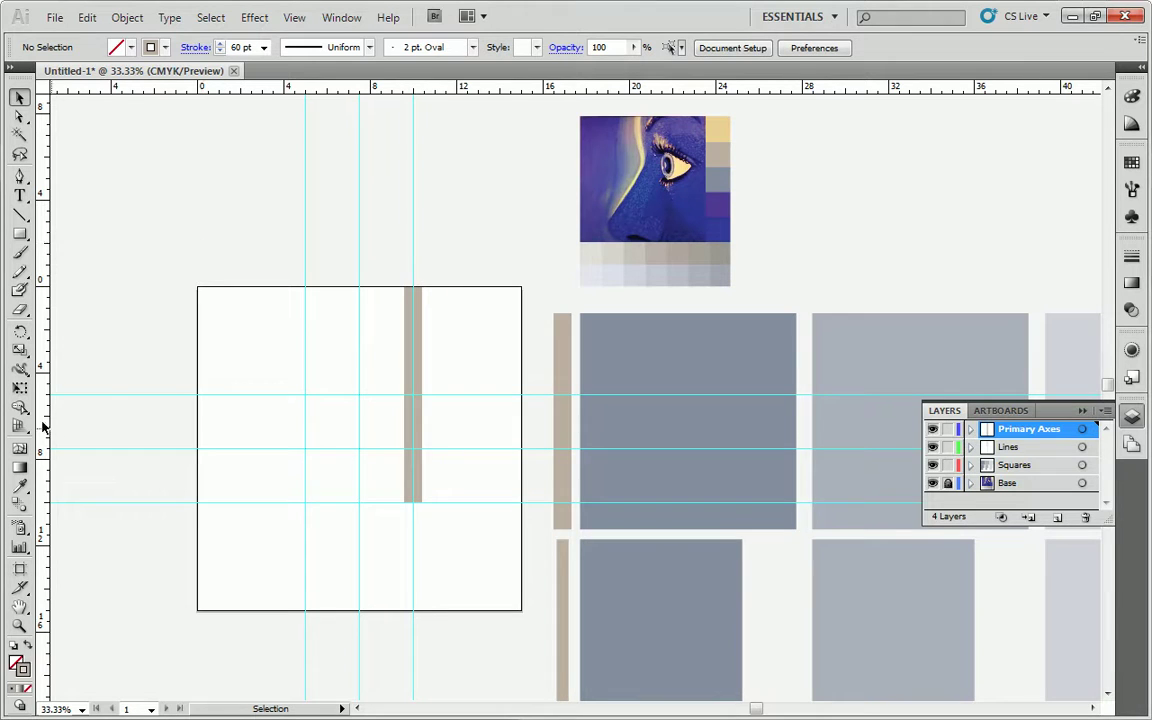
pyautogui.click(21, 487)
pyautogui.click(24, 489)
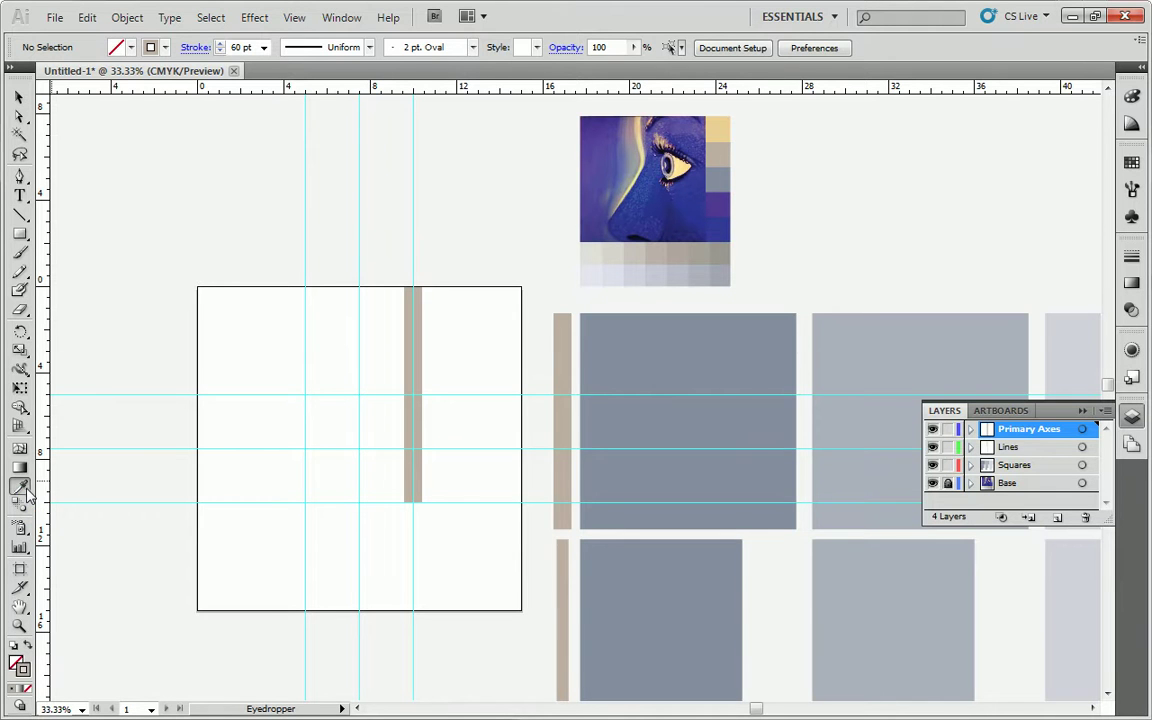
pyautogui.click(720, 126)
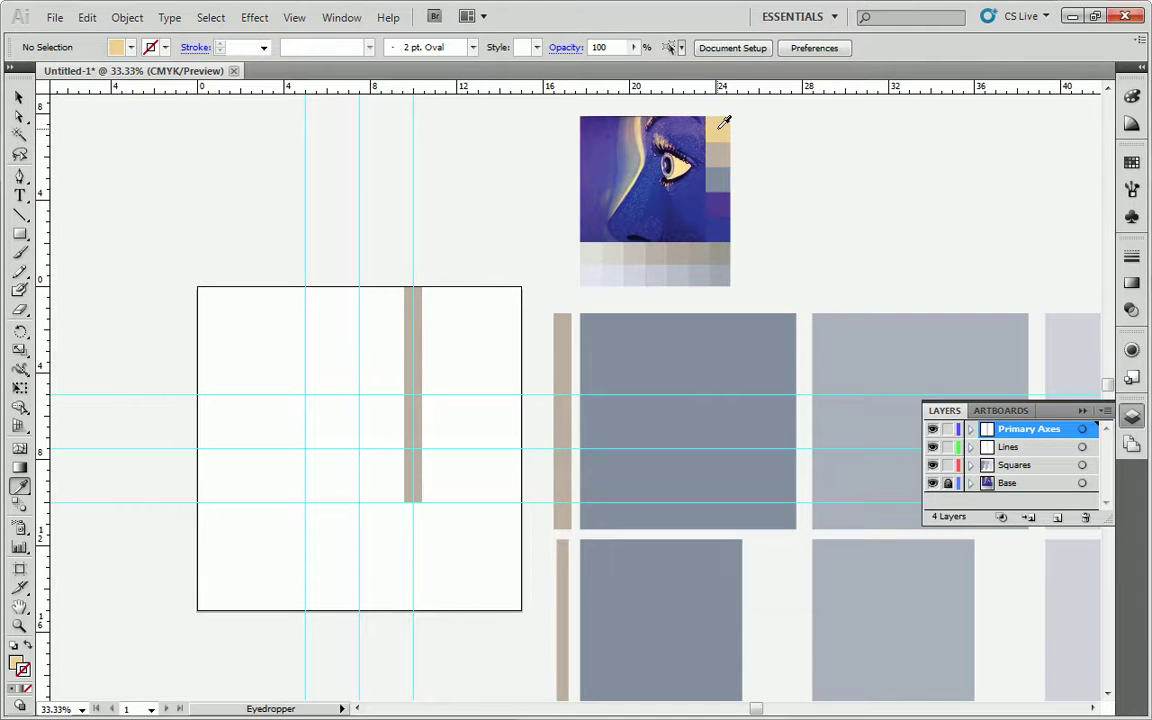
pyautogui.click(130, 48)
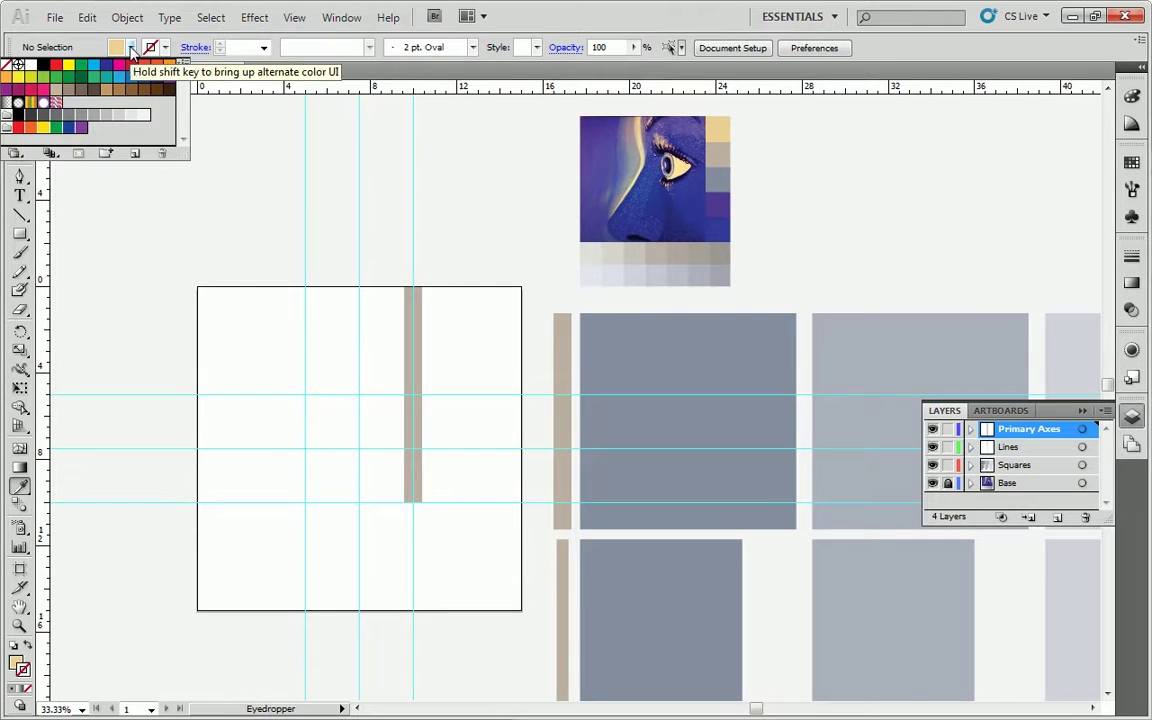
pyautogui.click(130, 160)
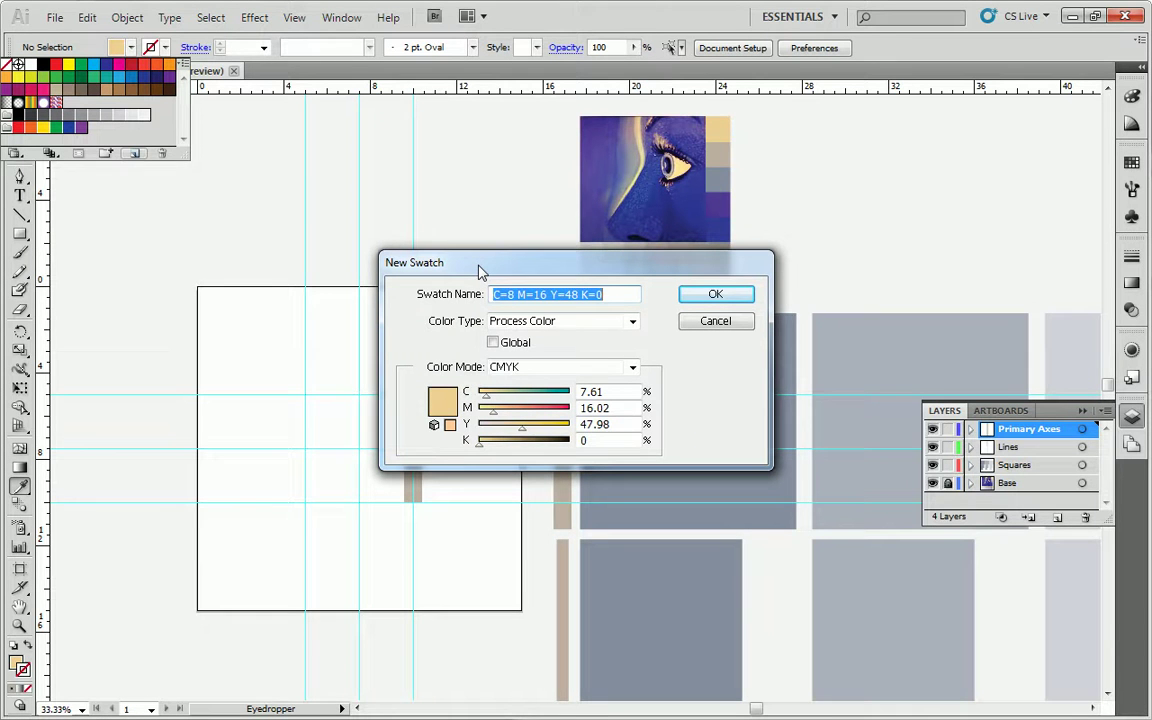
pyautogui.write('01 - ')
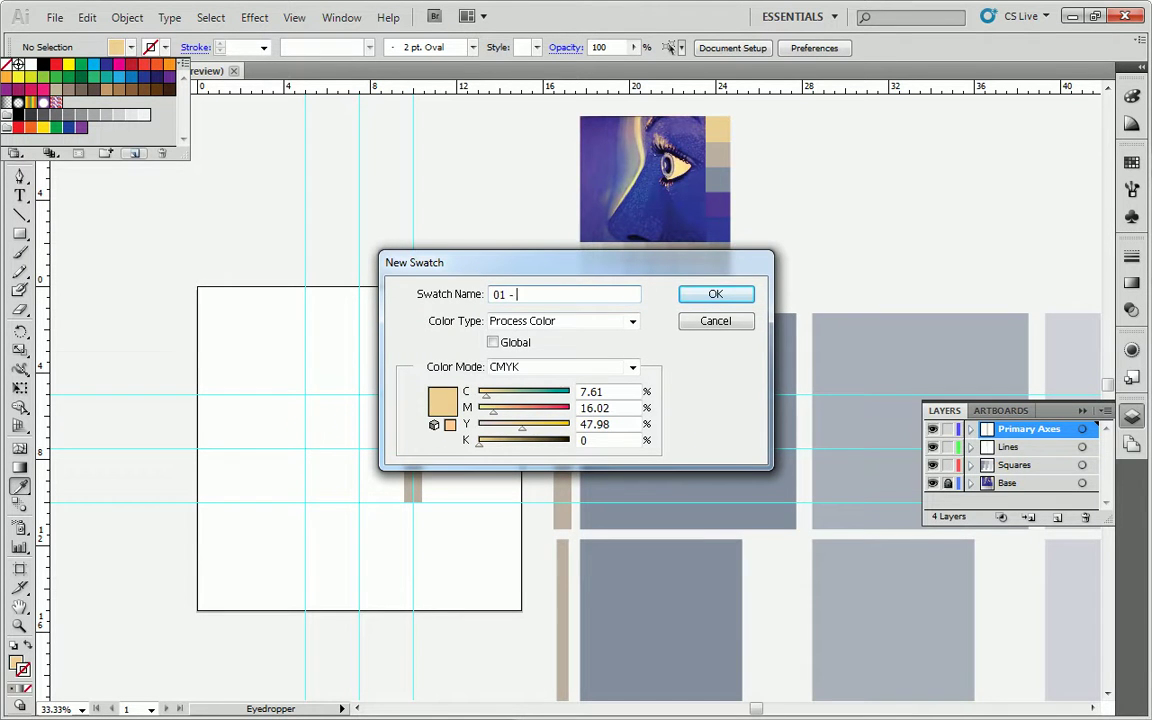
pyautogui.write('Yellow')
pyautogui.click(712, 295)
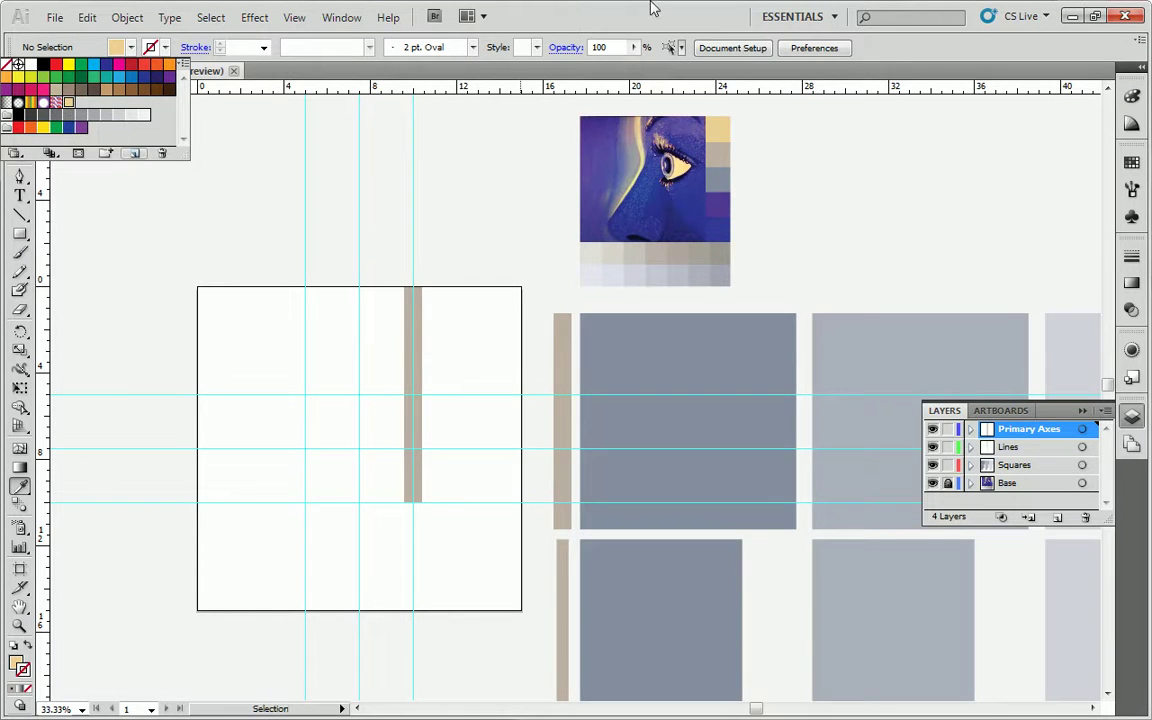
# Sample the tan palette colour and save it as swatch '02 - Tan'
pyautogui.click(725, 129)
pyautogui.click(720, 148)
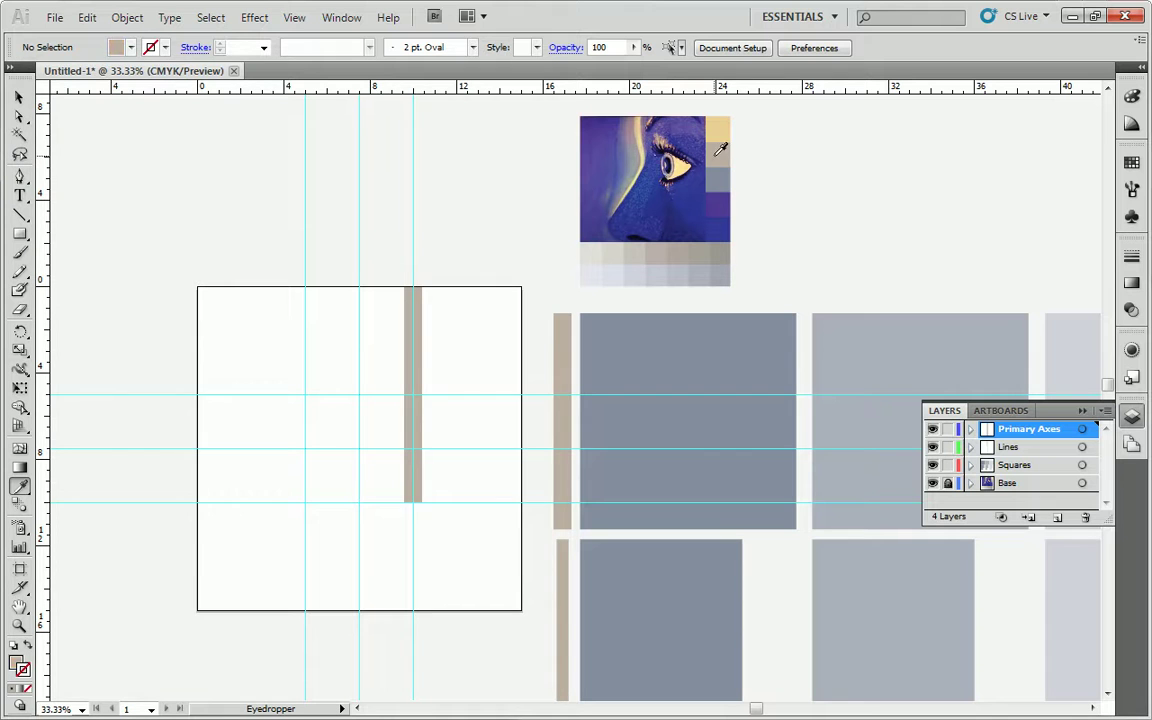
pyautogui.click(131, 47)
pyautogui.click(136, 151)
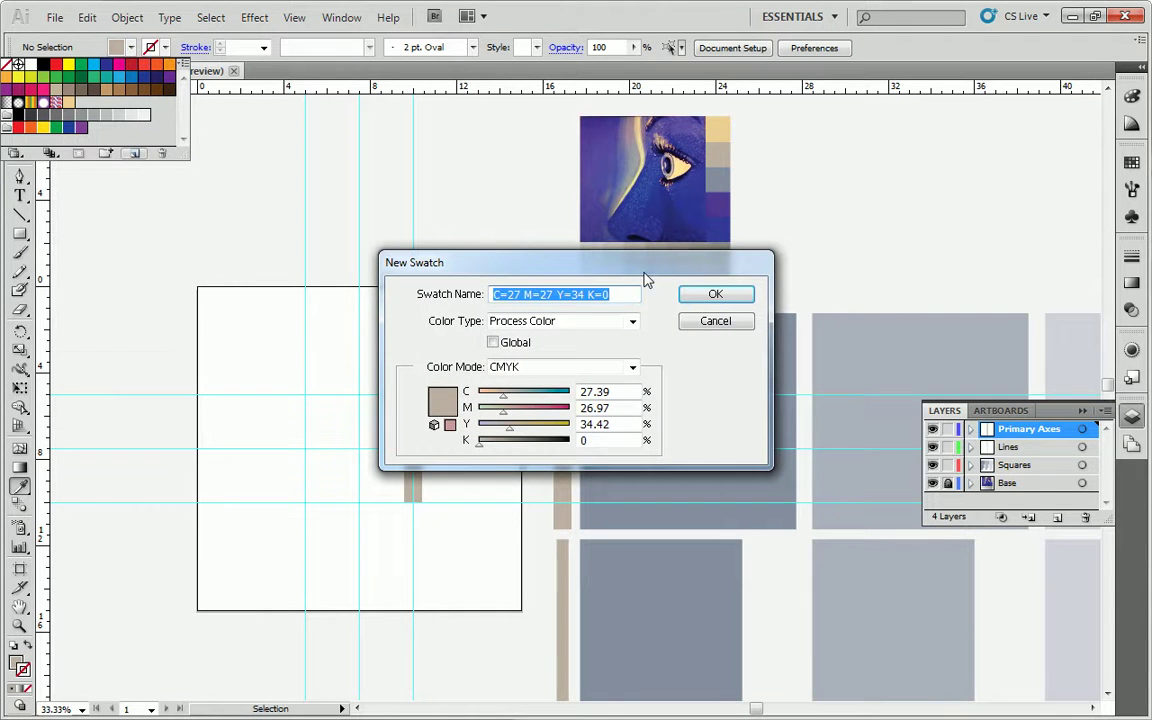
pyautogui.write('02 - Tan')
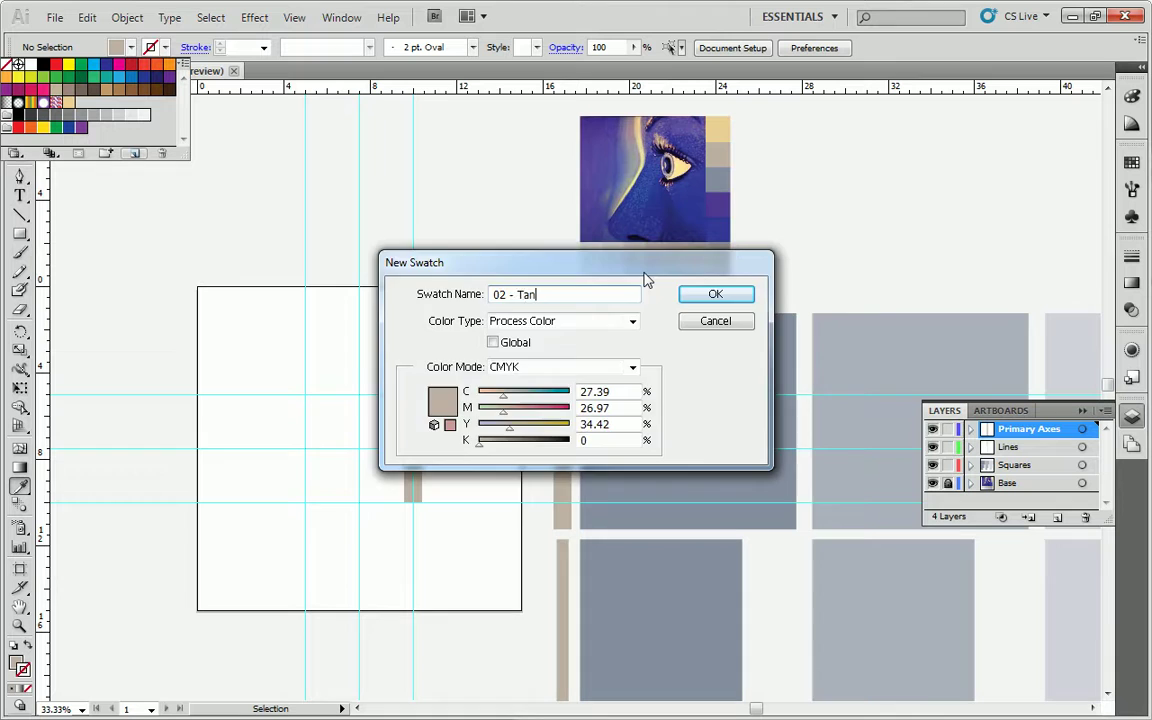
pyautogui.press('Return')
# Sample the grey-blue palette colour and save it as swatch '03 - Slate Blue'
pyautogui.click(648, 162)
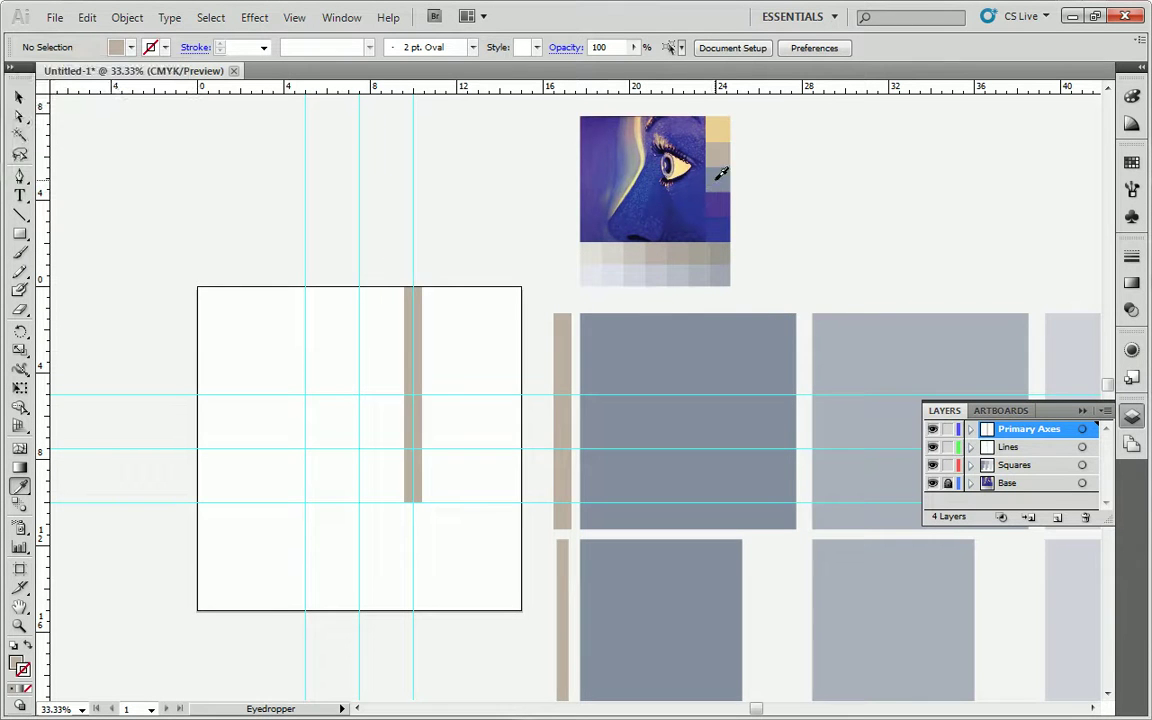
pyautogui.click(130, 47)
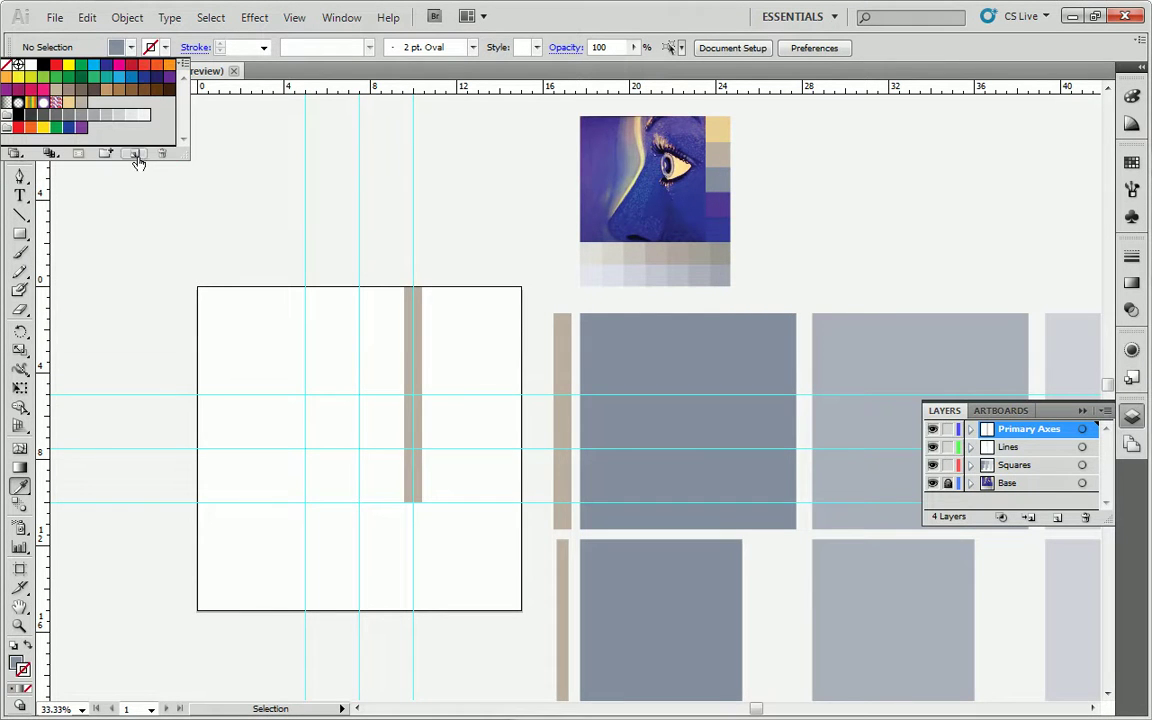
pyautogui.click(136, 152)
pyautogui.write('03 -')
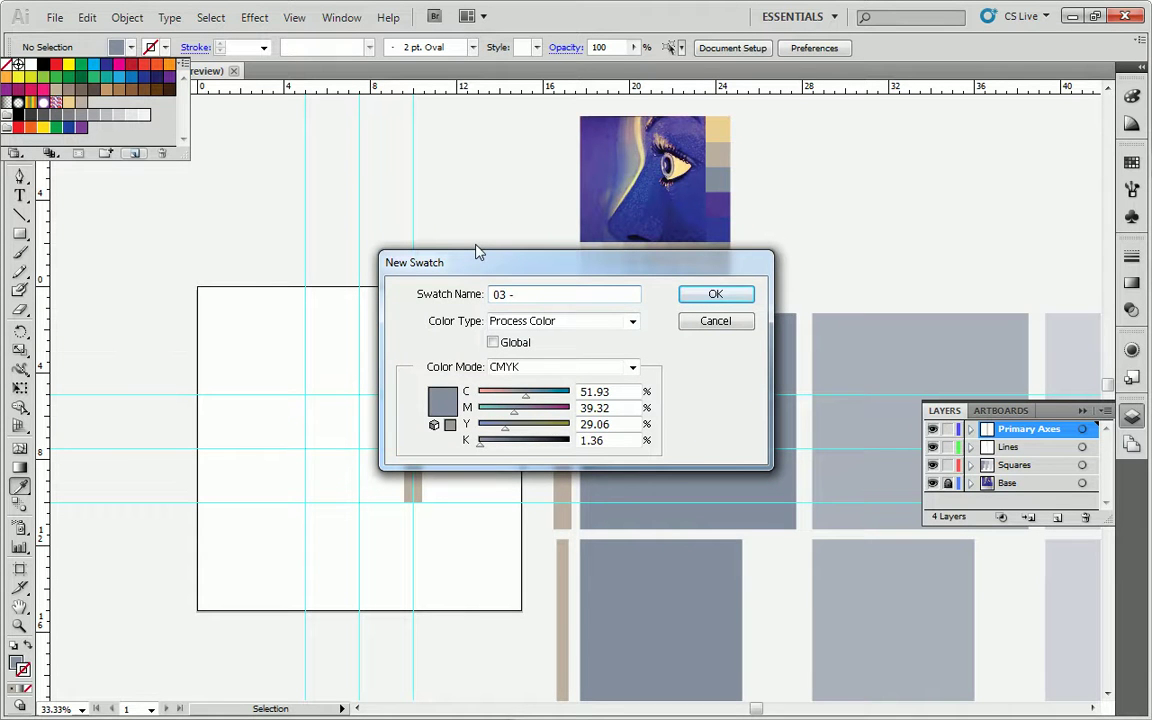
pyautogui.write('Slate Blue')
pyautogui.press('Return')
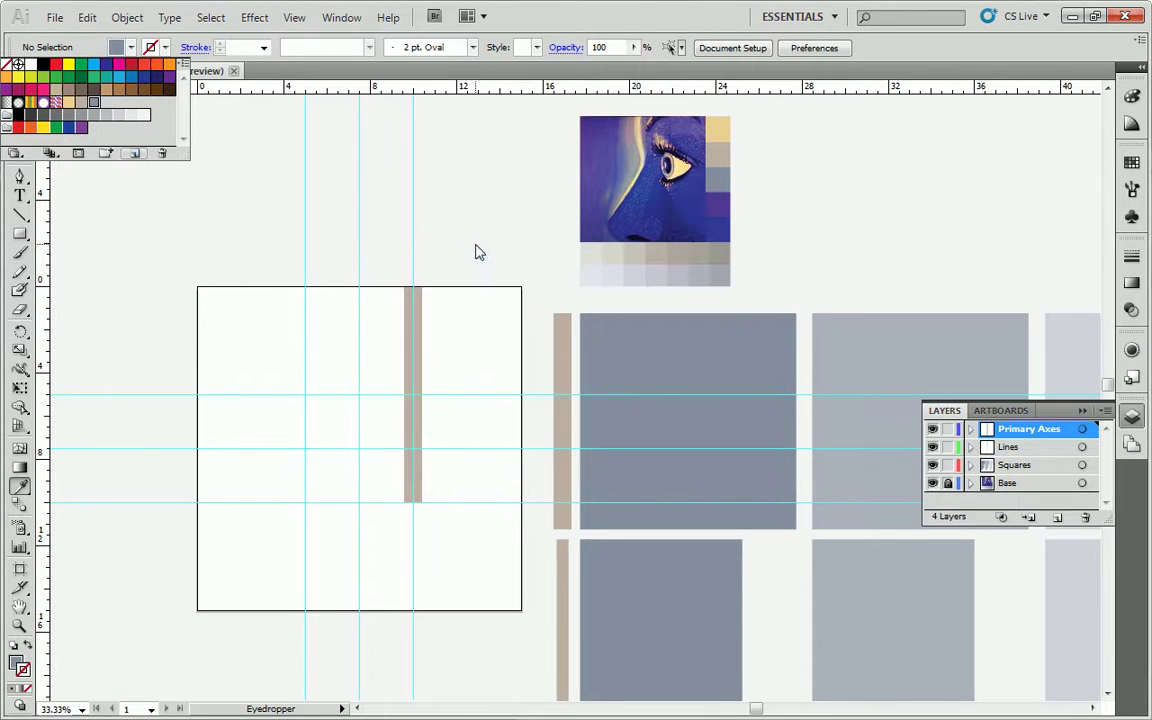
# Sample the purple palette colour and save it as swatch '04 - Purple'
pyautogui.press('Escape')
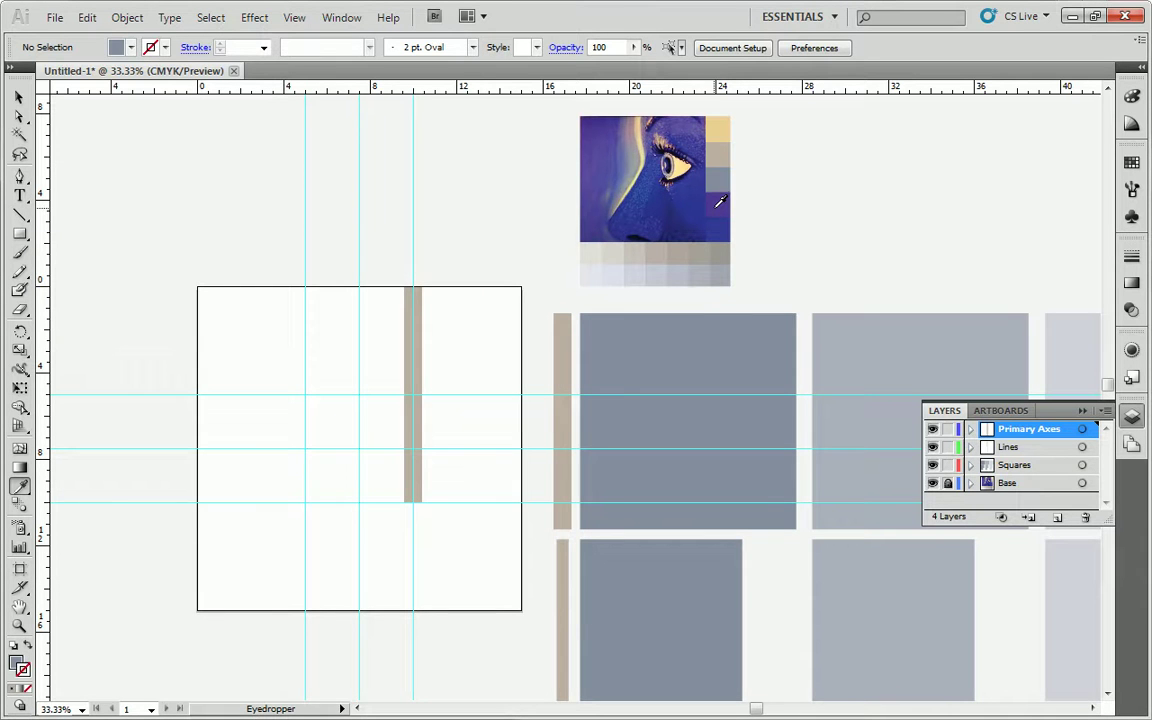
pyautogui.click(719, 202)
pyautogui.click(118, 46)
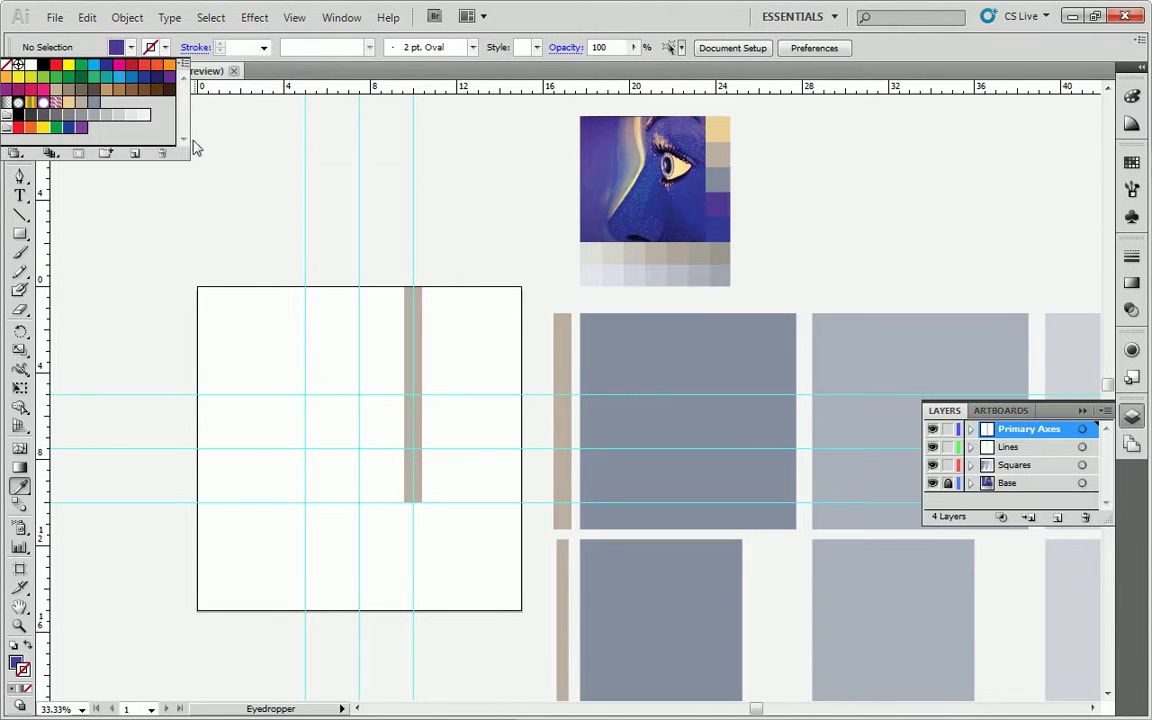
pyautogui.click(134, 152)
pyautogui.write('04 - (')
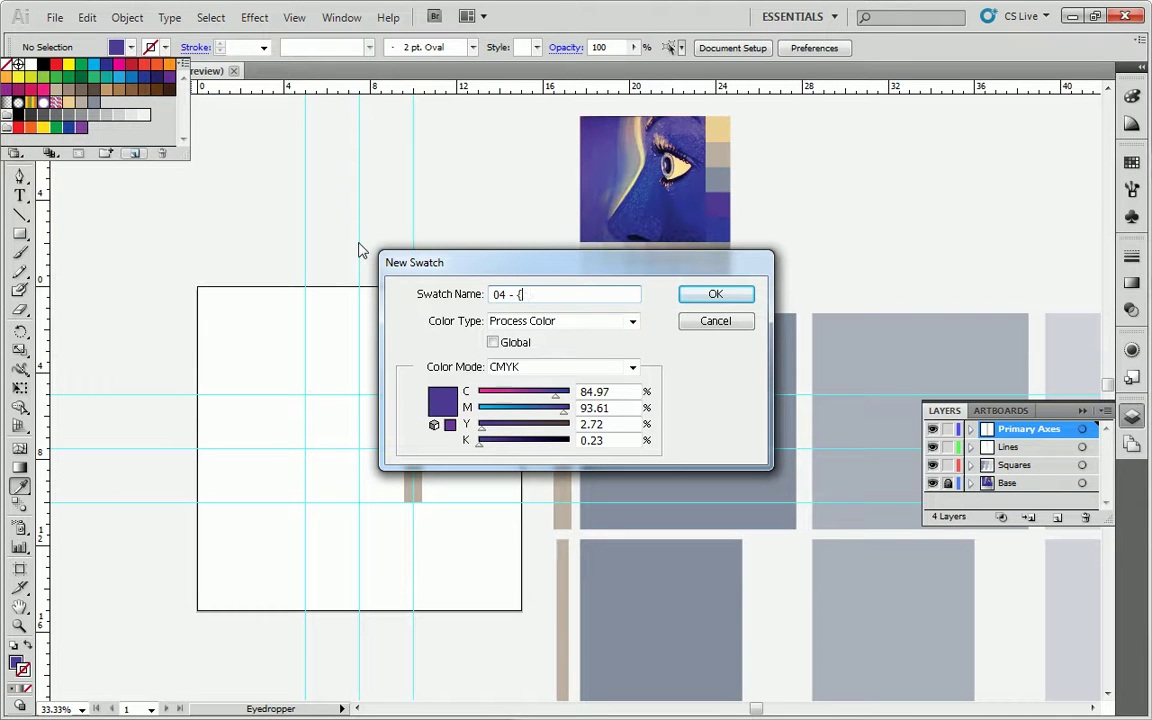
pyautogui.press('BackSpace')
pyautogui.write('Purple')
pyautogui.press('Return')
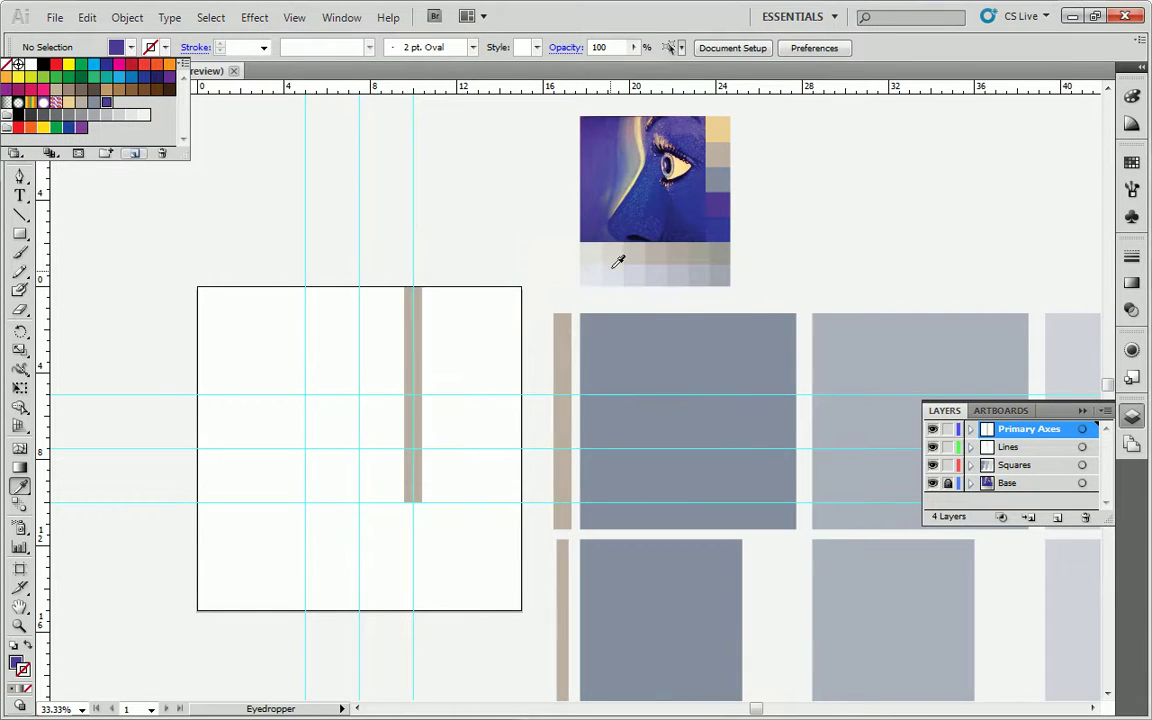
# Save the current blue as swatch '05 - Blue', check it, and return to the Selection tool
pyautogui.click(716, 221)
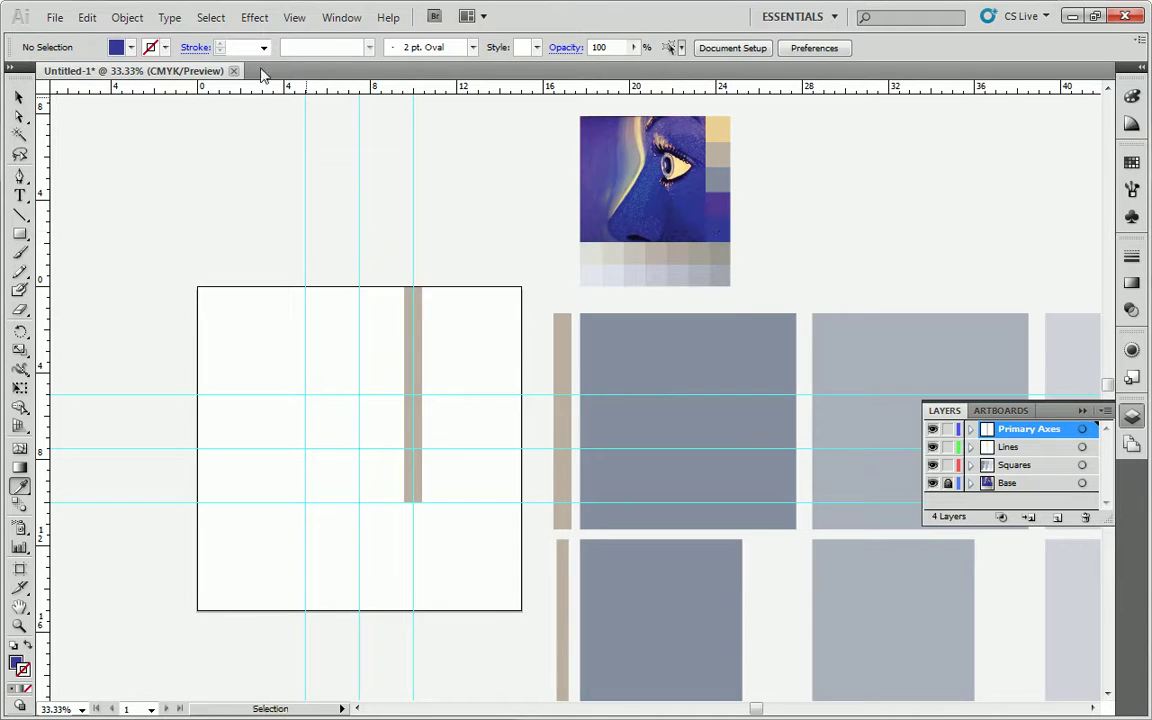
pyautogui.click(131, 47)
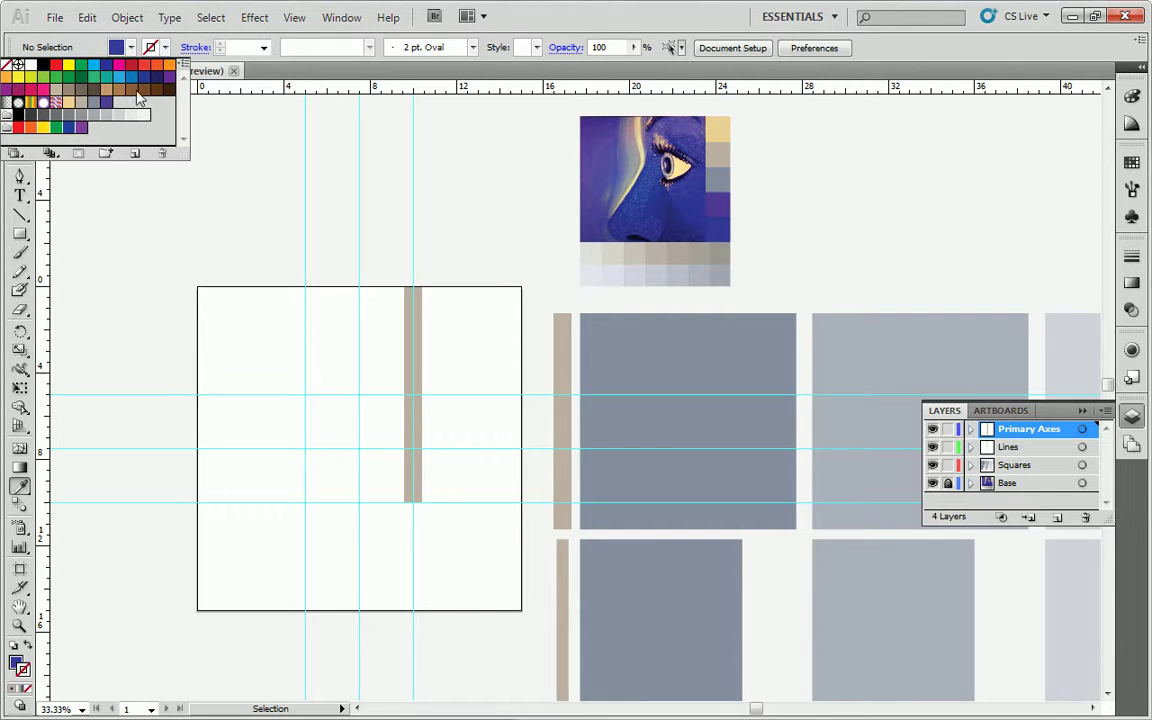
pyautogui.click(135, 152)
pyautogui.write('05 - Blue')
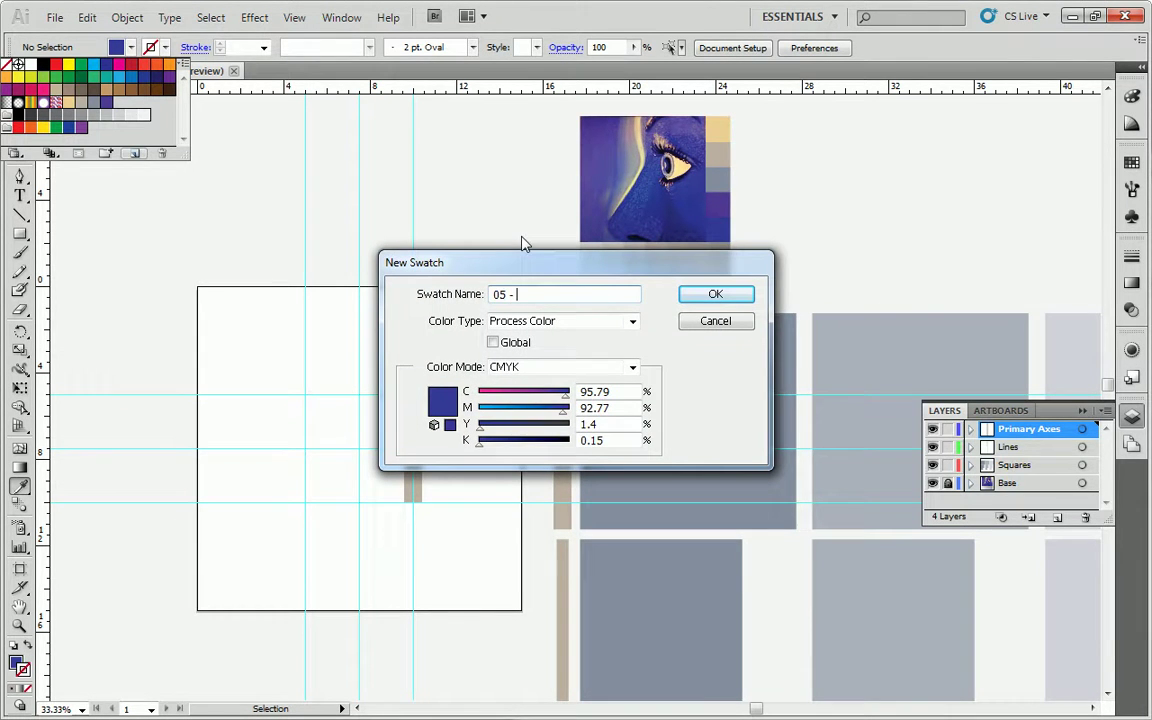
pyautogui.click(716, 296)
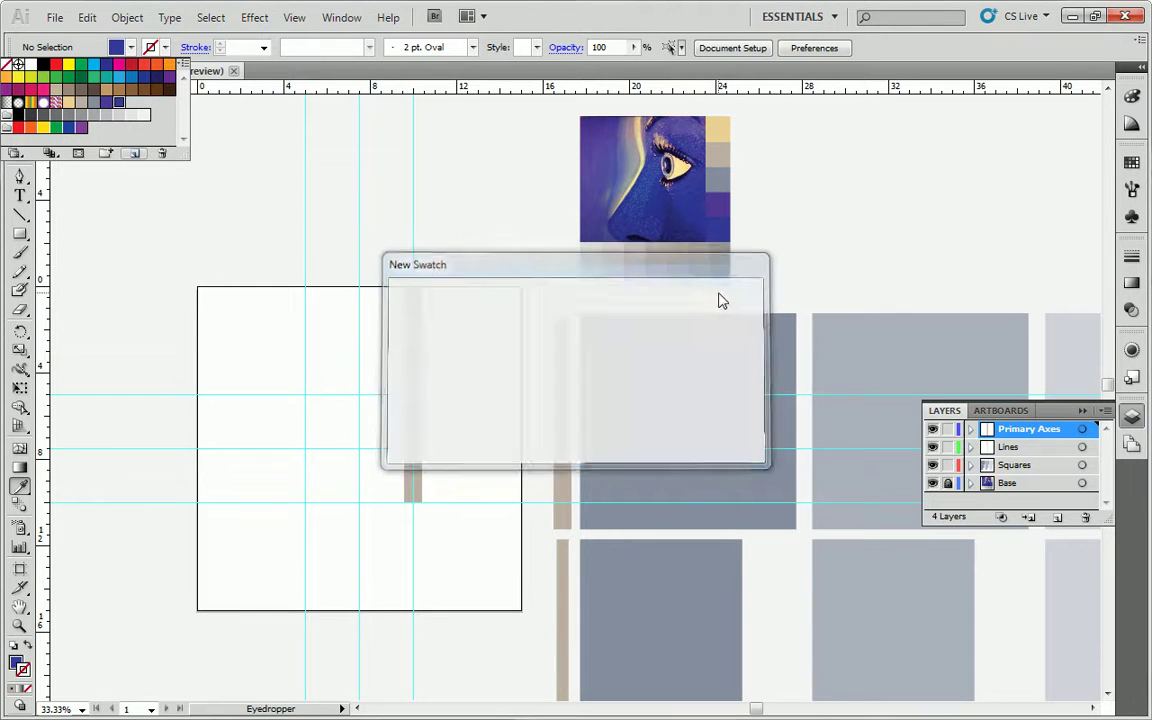
pyautogui.click(590, 25)
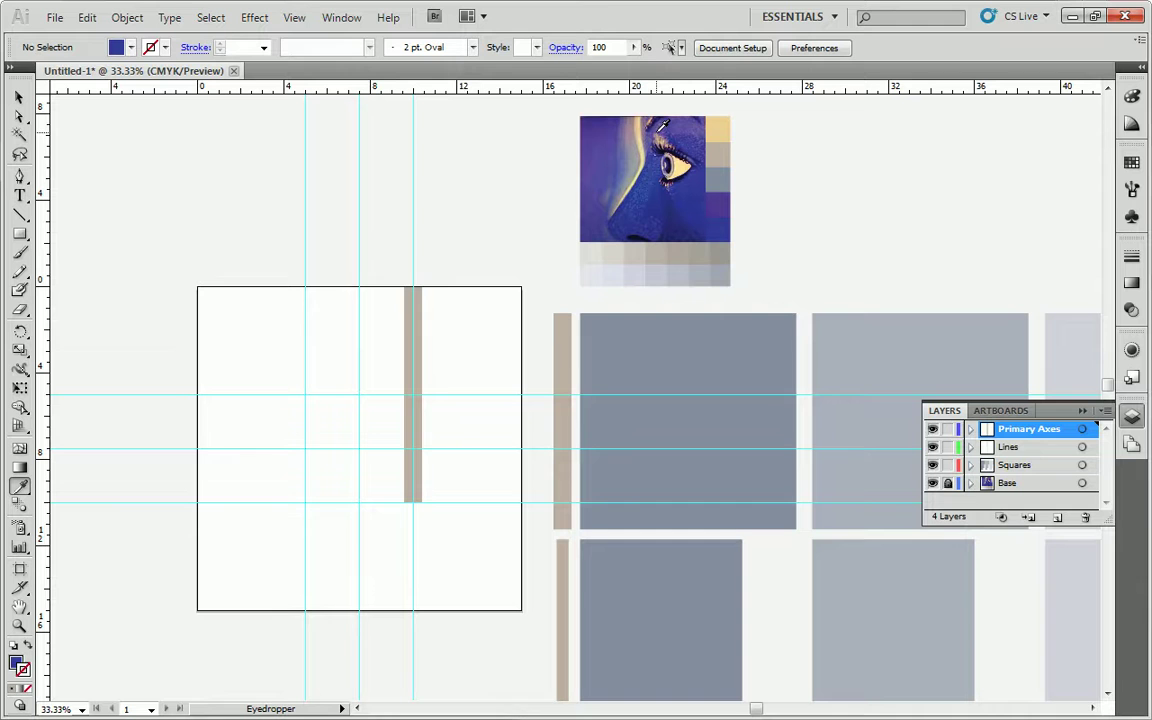
pyautogui.click(121, 48)
pyautogui.click(20, 98)
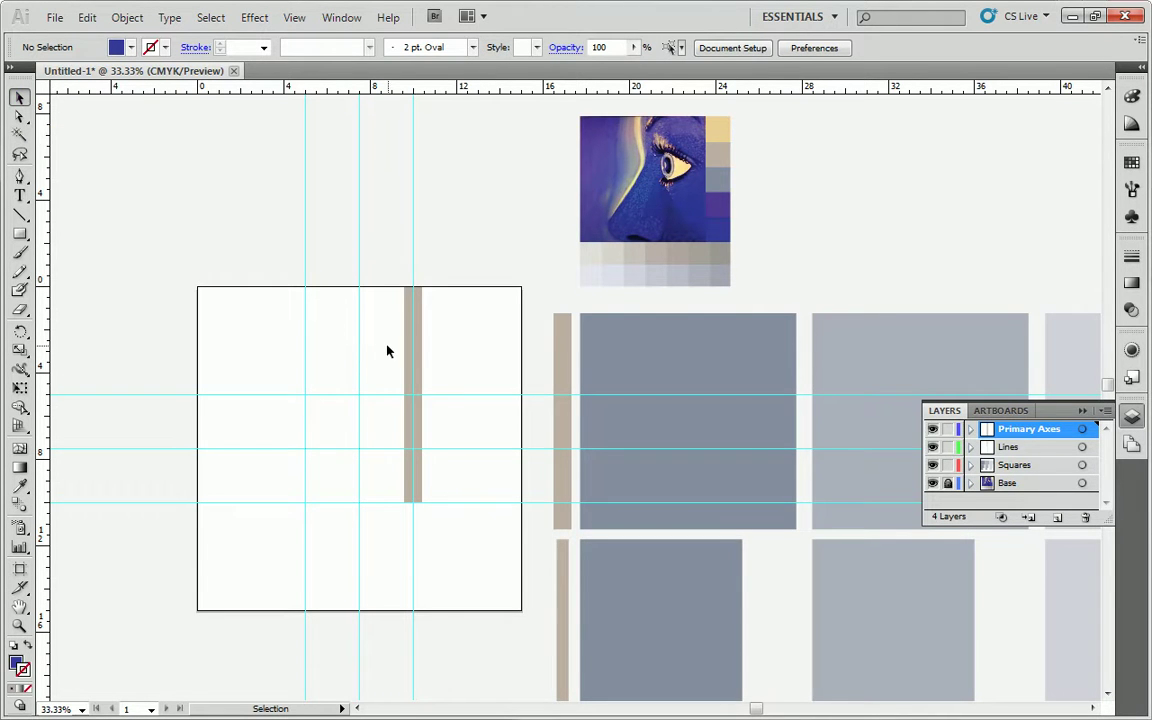
# Give the tan vertical bar's stroke the 05 - Blue swatch, then deselect it
pyautogui.click(417, 349)
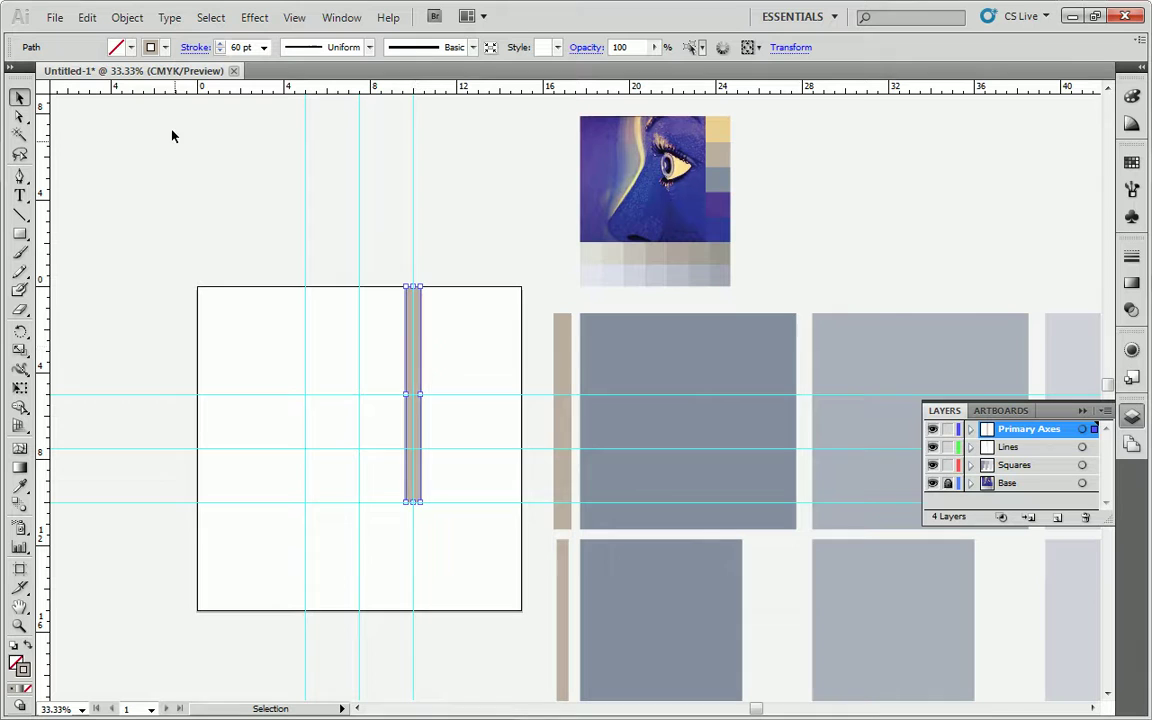
pyautogui.click(165, 48)
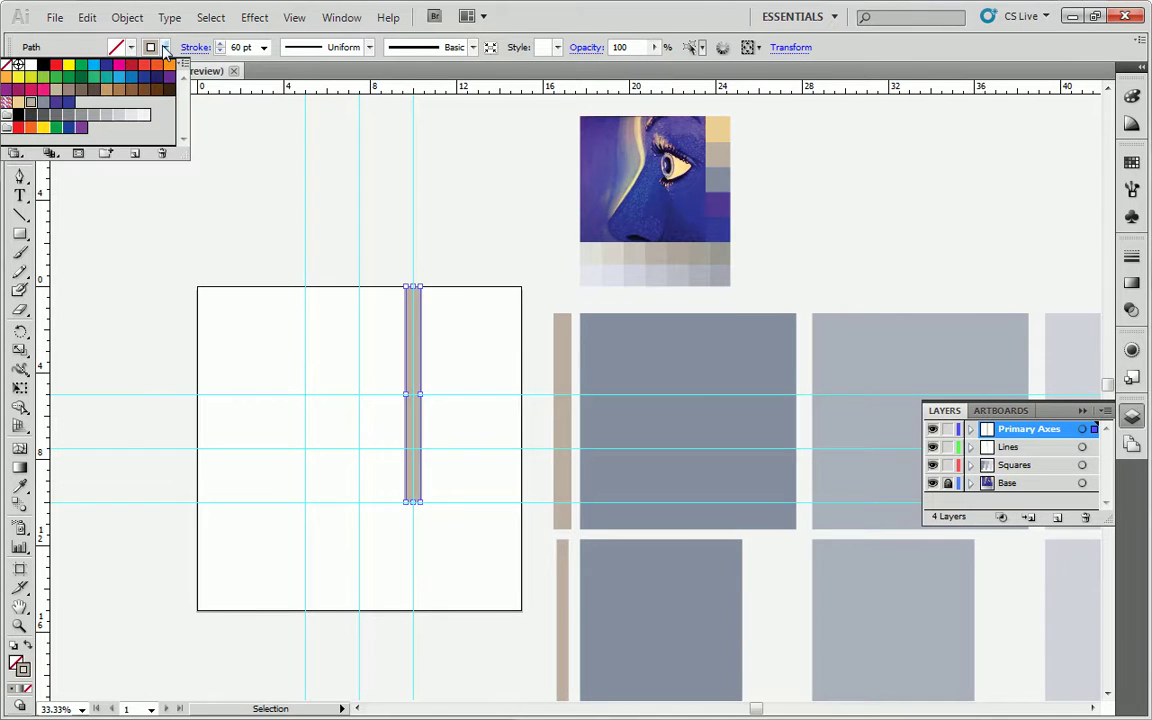
pyautogui.click(65, 108)
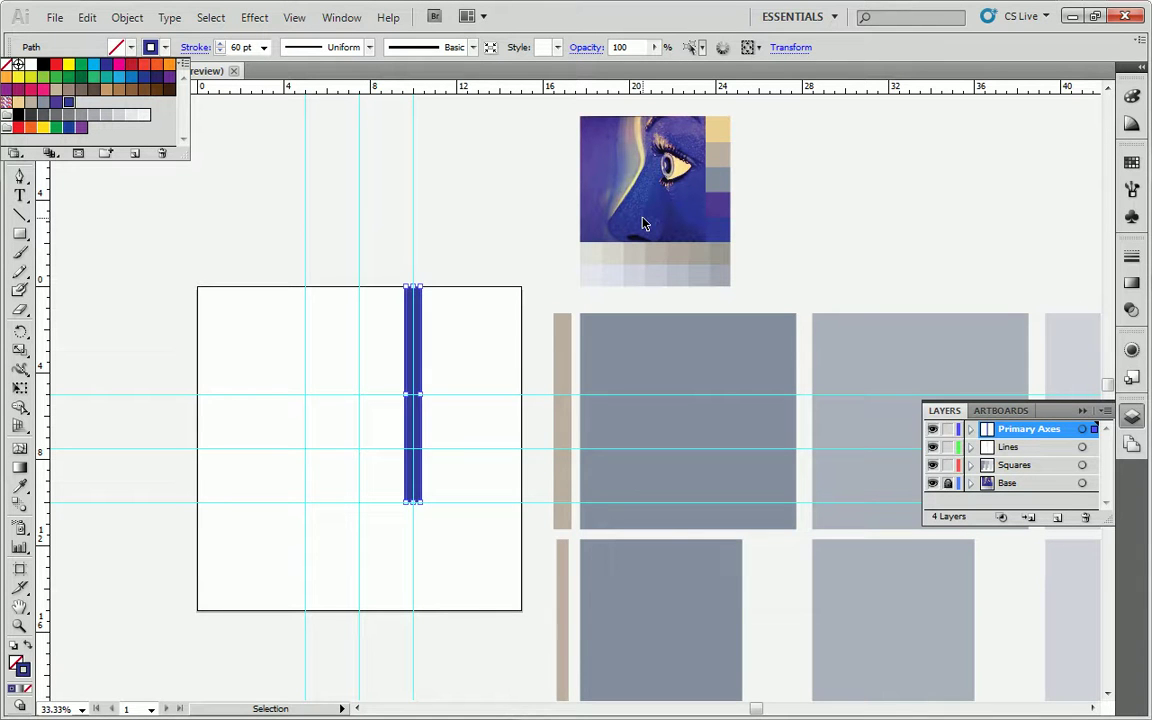
pyautogui.click(393, 180)
pyautogui.click(472, 215)
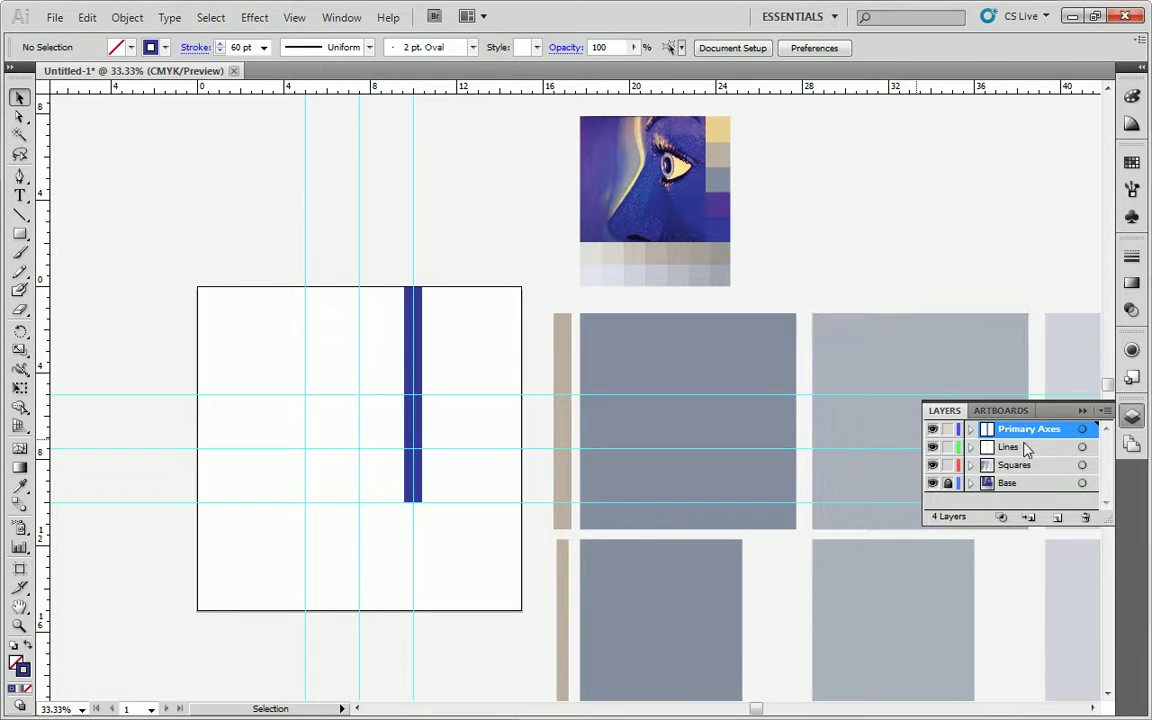
# Add a new Layer 5 and make Primary Axes the active layer
pyautogui.click(1057, 517)
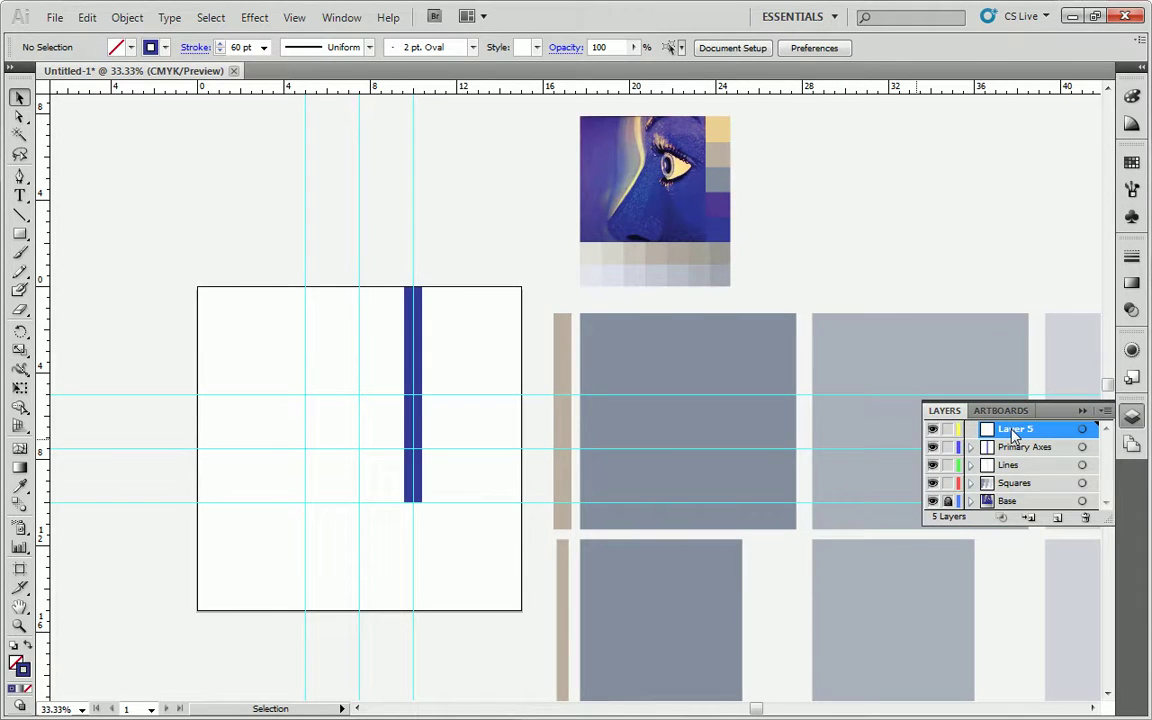
pyautogui.click(1025, 447)
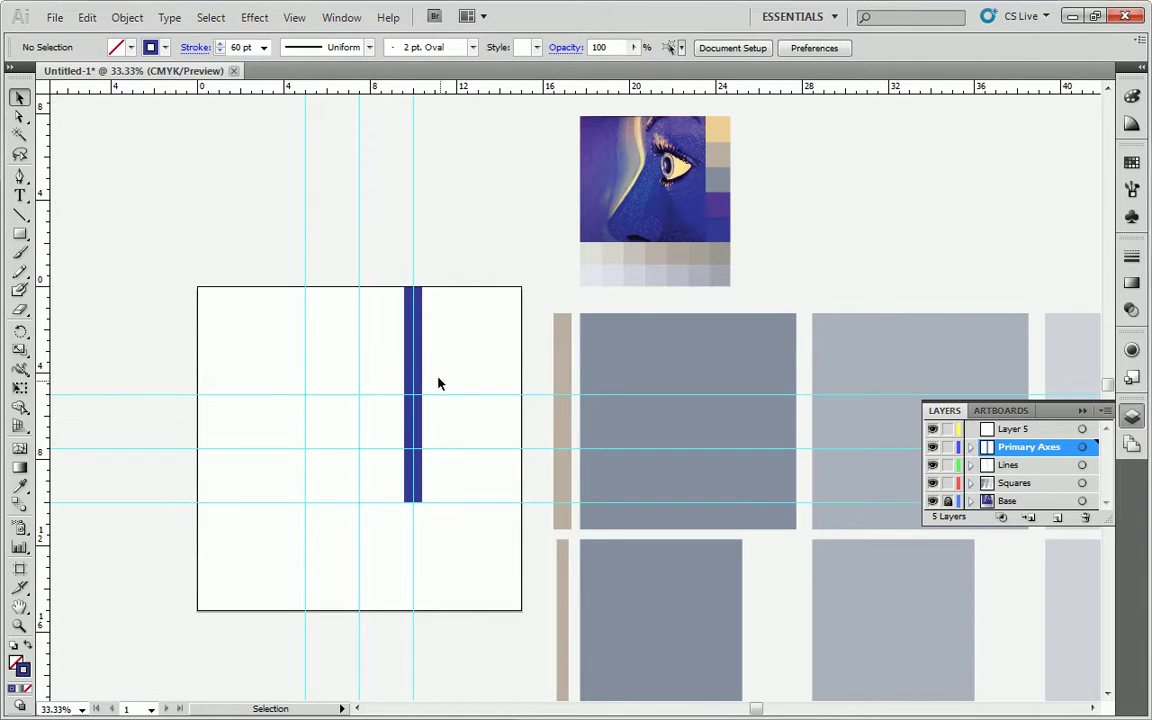
pyautogui.click(565, 592)
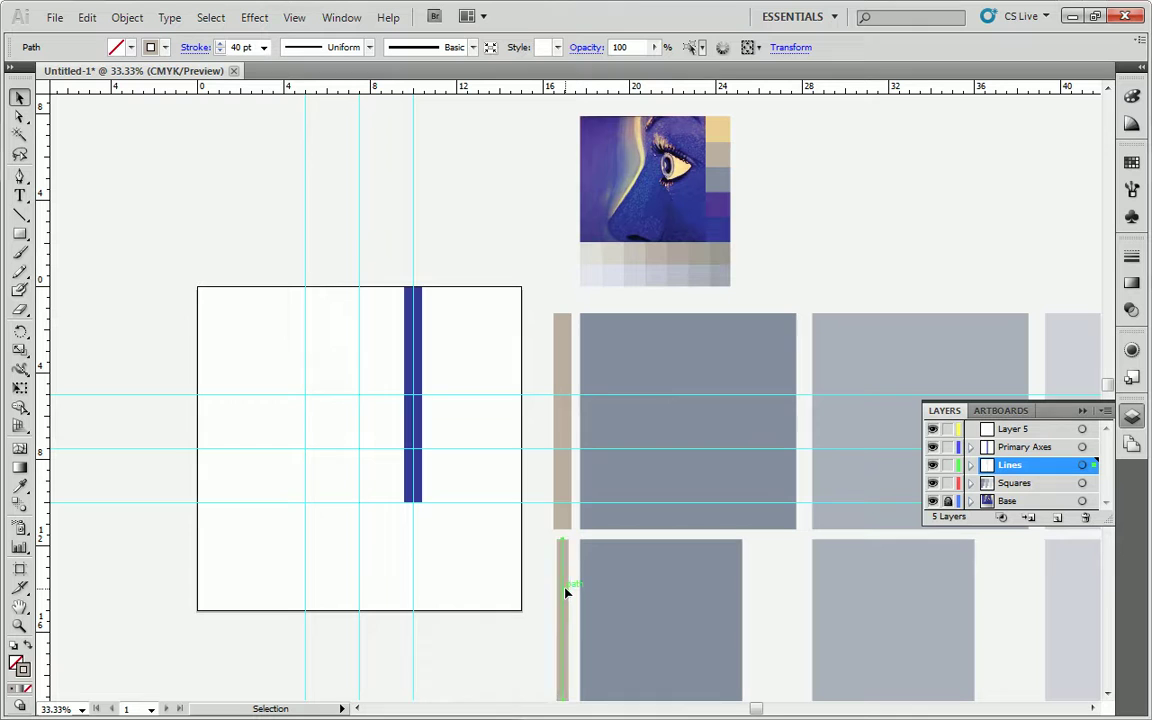
pyautogui.press('a')
pyautogui.press('v')
# Move a thin line from the Lines layer onto the artboard and rotate it 90° to lie horizontally
pyautogui.moveTo(518, 284); pyautogui.dragTo(575, 434)
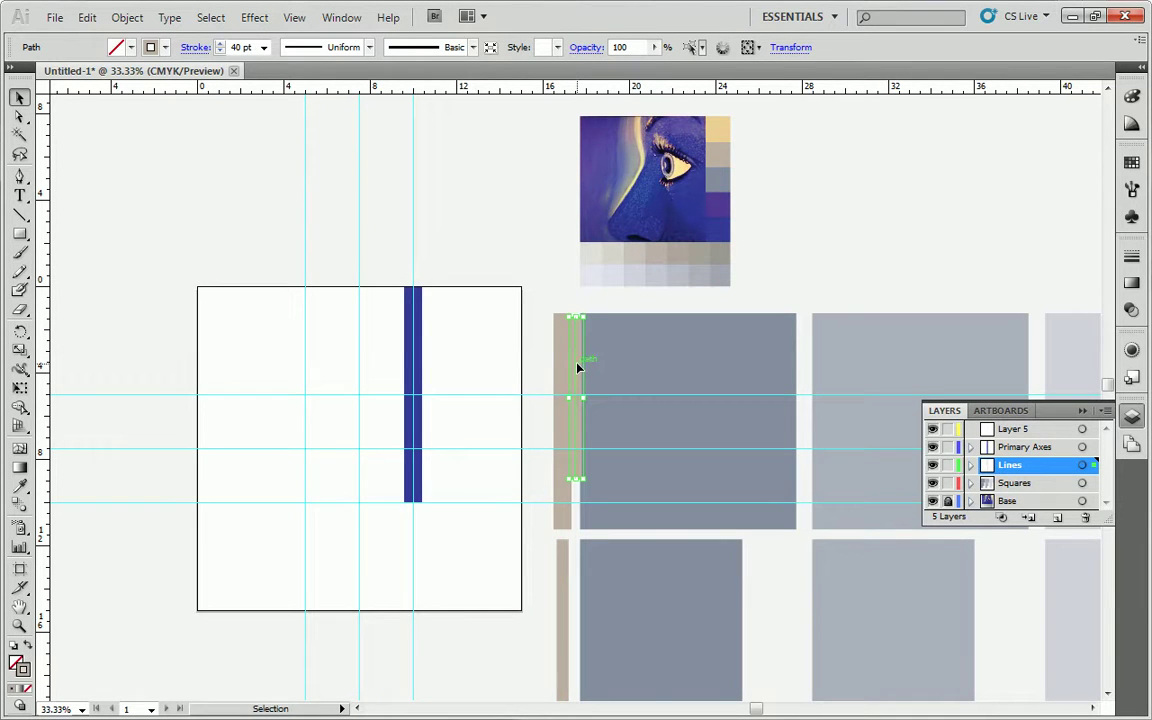
pyautogui.moveTo(580, 362); pyautogui.dragTo(452, 360)
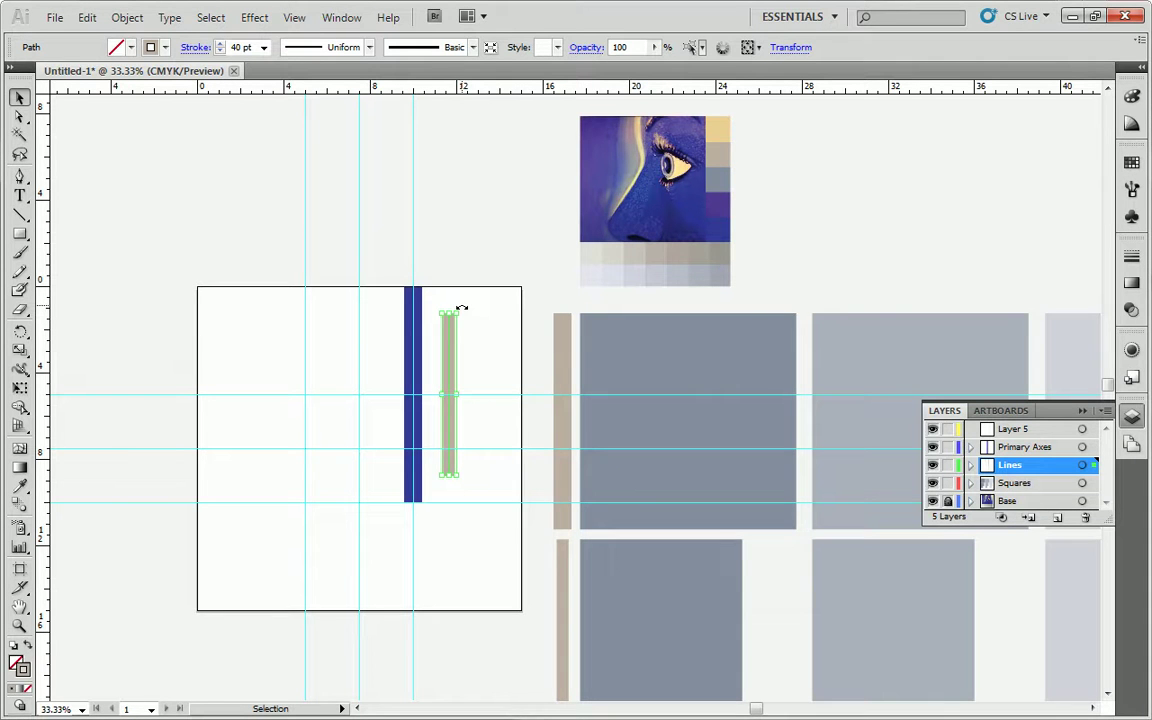
pyautogui.moveTo(462, 308); pyautogui.dragTo(496, 397)
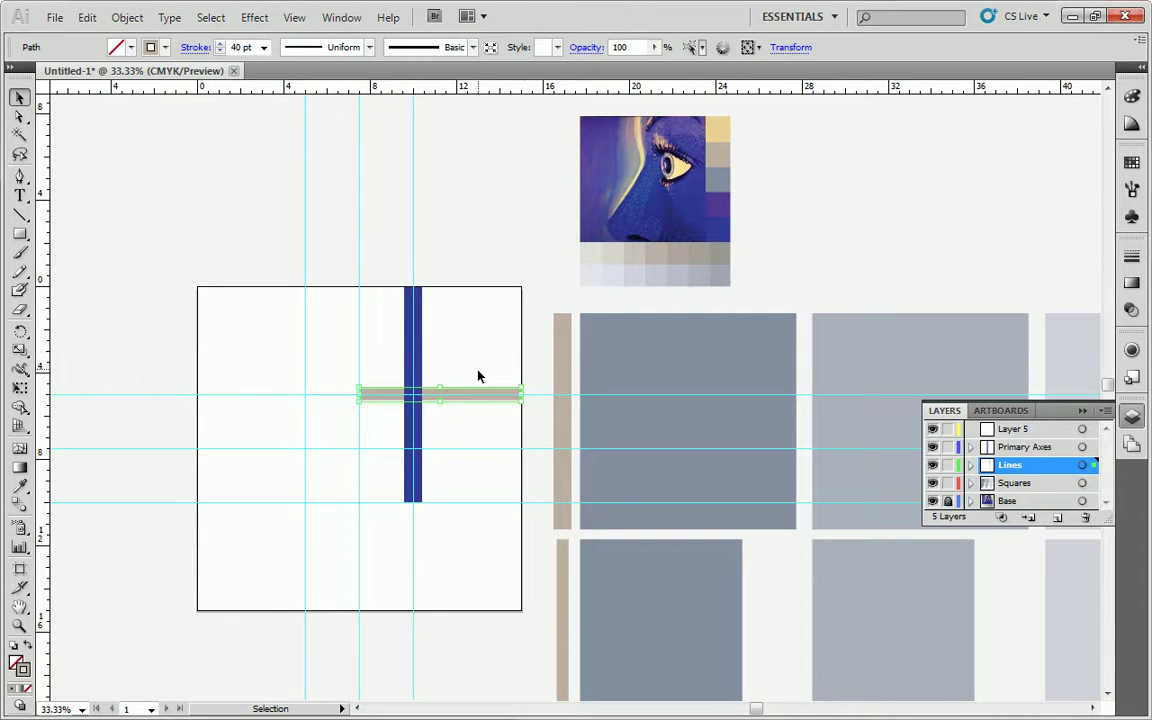
pyautogui.click(486, 260)
pyautogui.scroll(-1, 486, 260)
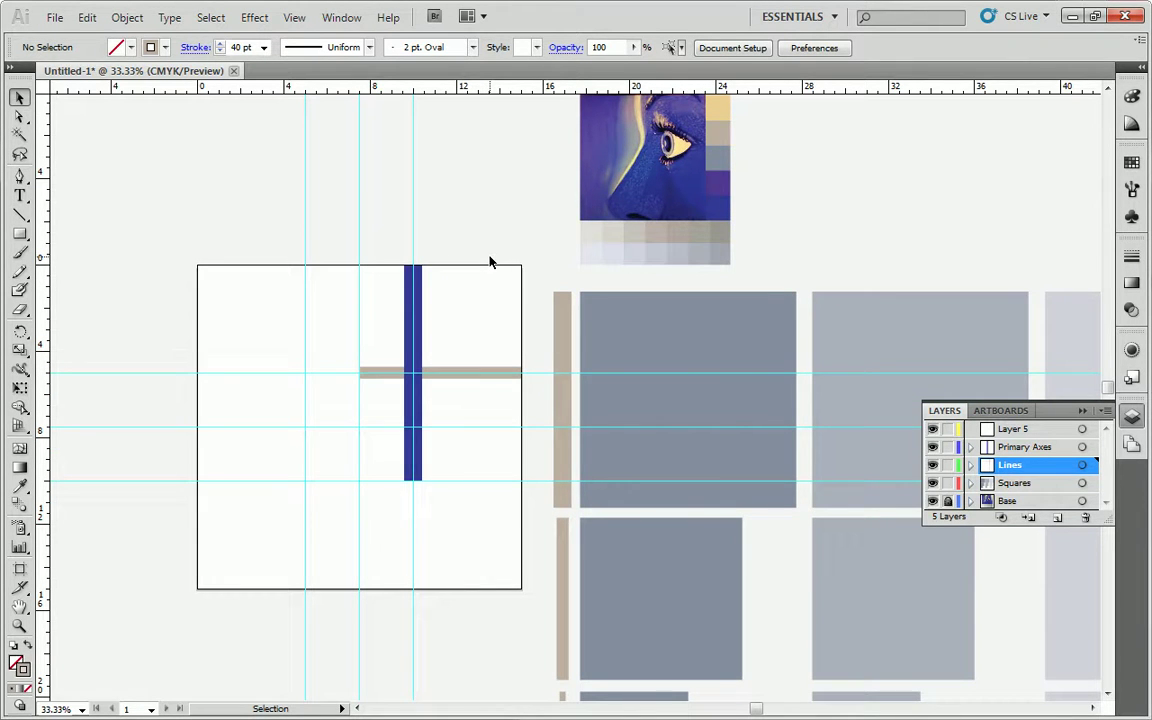
# Give the horizontal line a purple stroke from the swatches
pyautogui.click(492, 376)
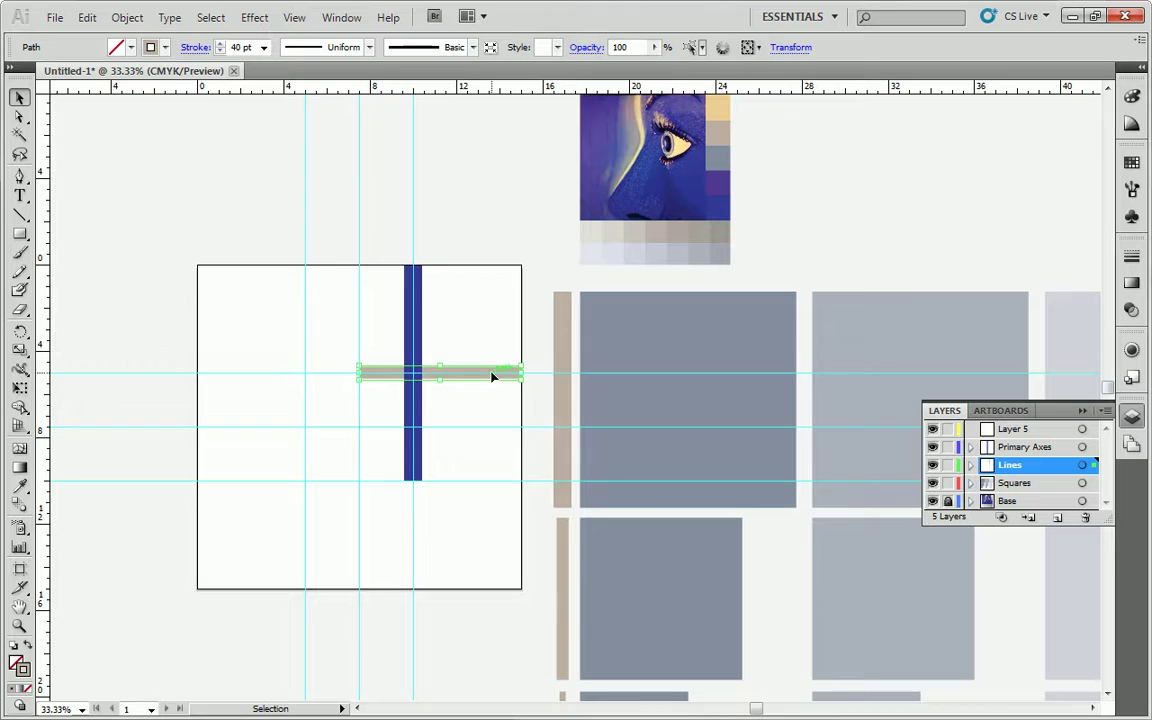
pyautogui.click(151, 47)
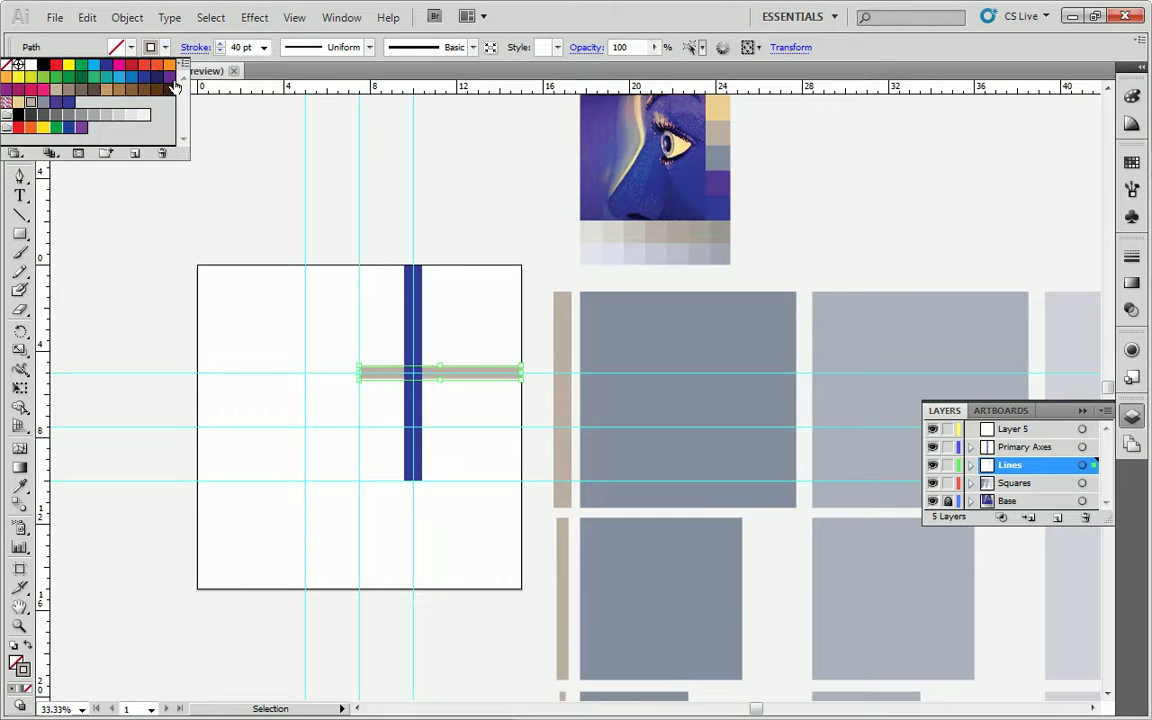
pyautogui.click(159, 78)
pyautogui.click(482, 238)
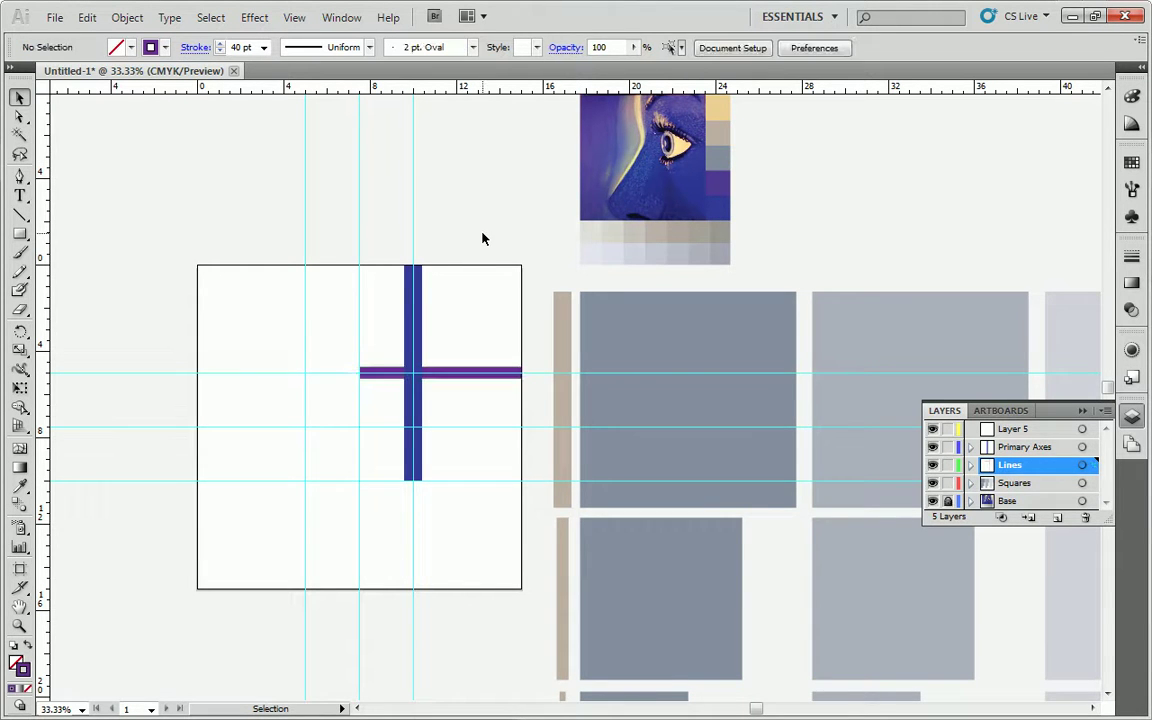
# Move the purple line into the Primary Axes layer with Arrange > Send to Current Layer
pyautogui.click(1031, 452)
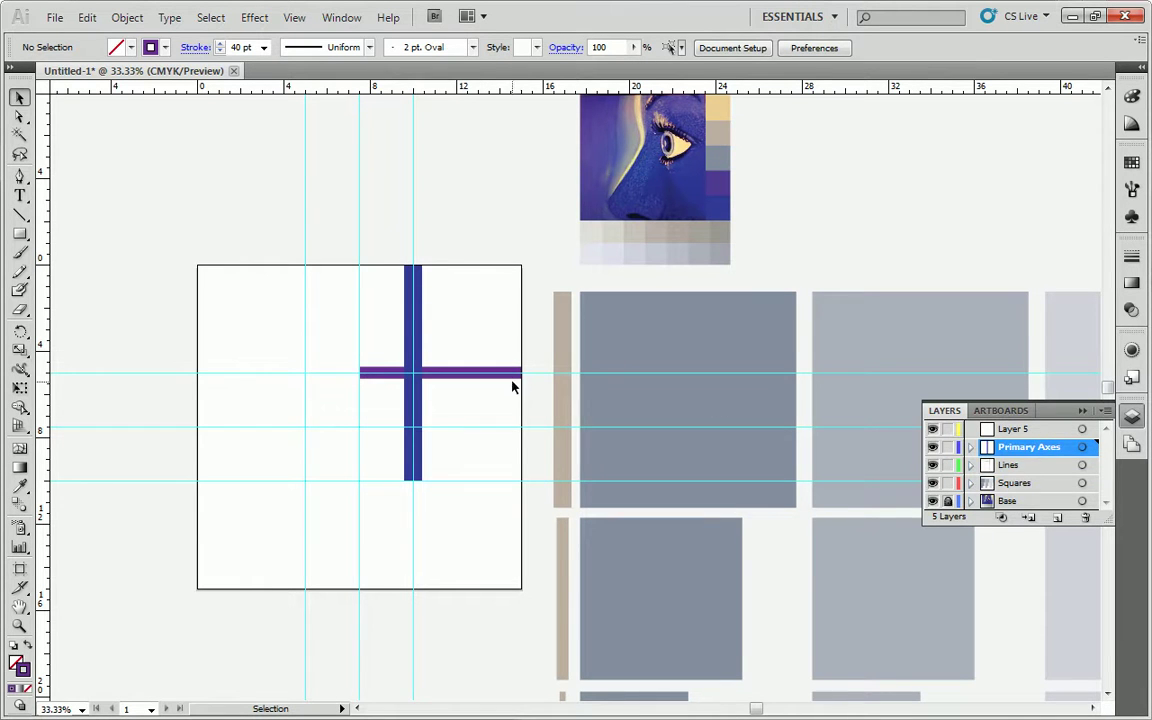
pyautogui.click(509, 374)
pyautogui.click(1031, 452)
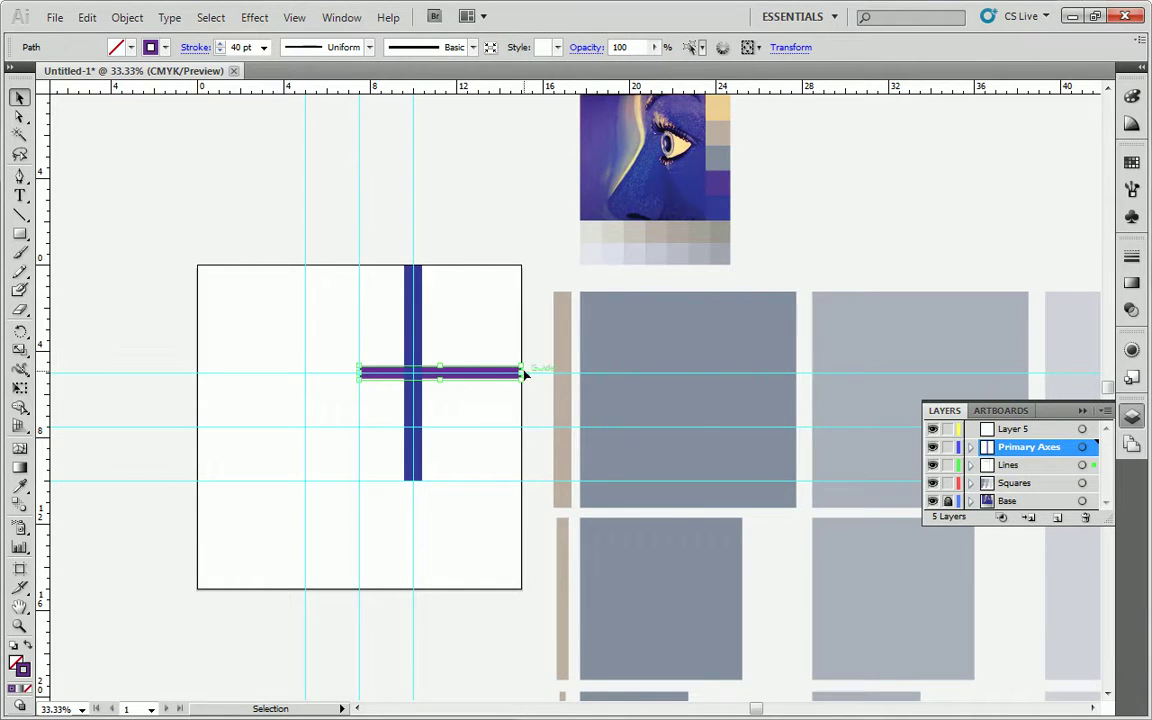
pyautogui.rightClick(489, 377)
pyautogui.moveTo(613, 640)
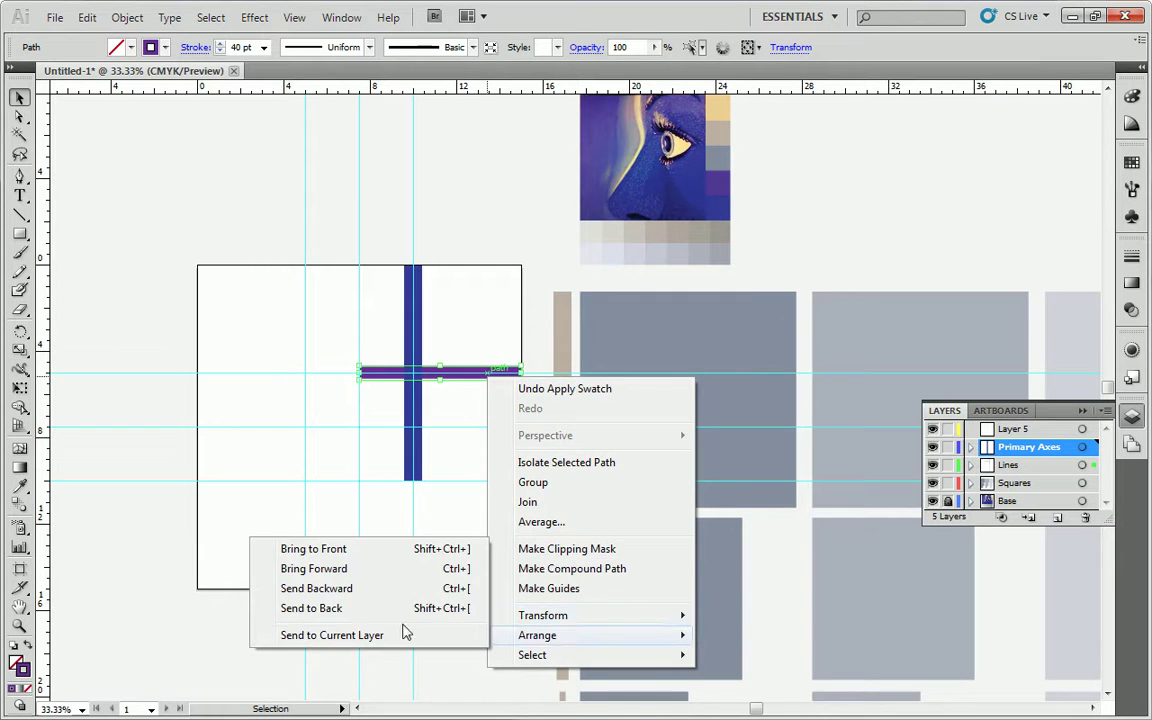
pyautogui.click(390, 635)
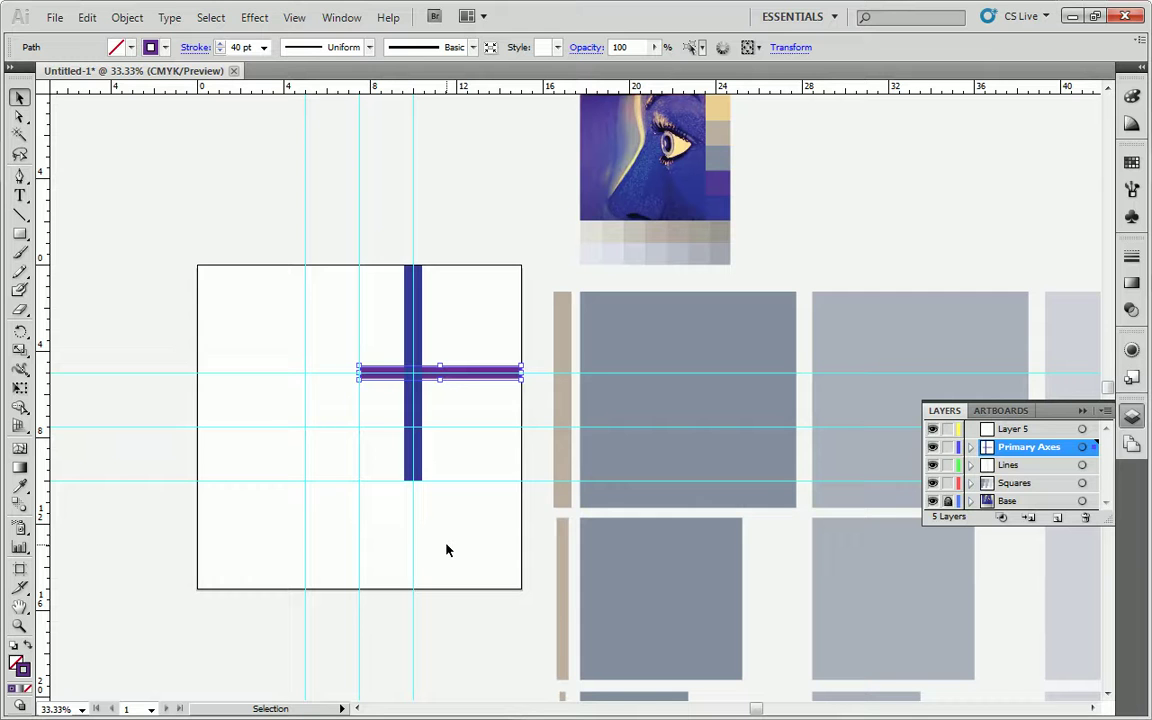
pyautogui.click(496, 239)
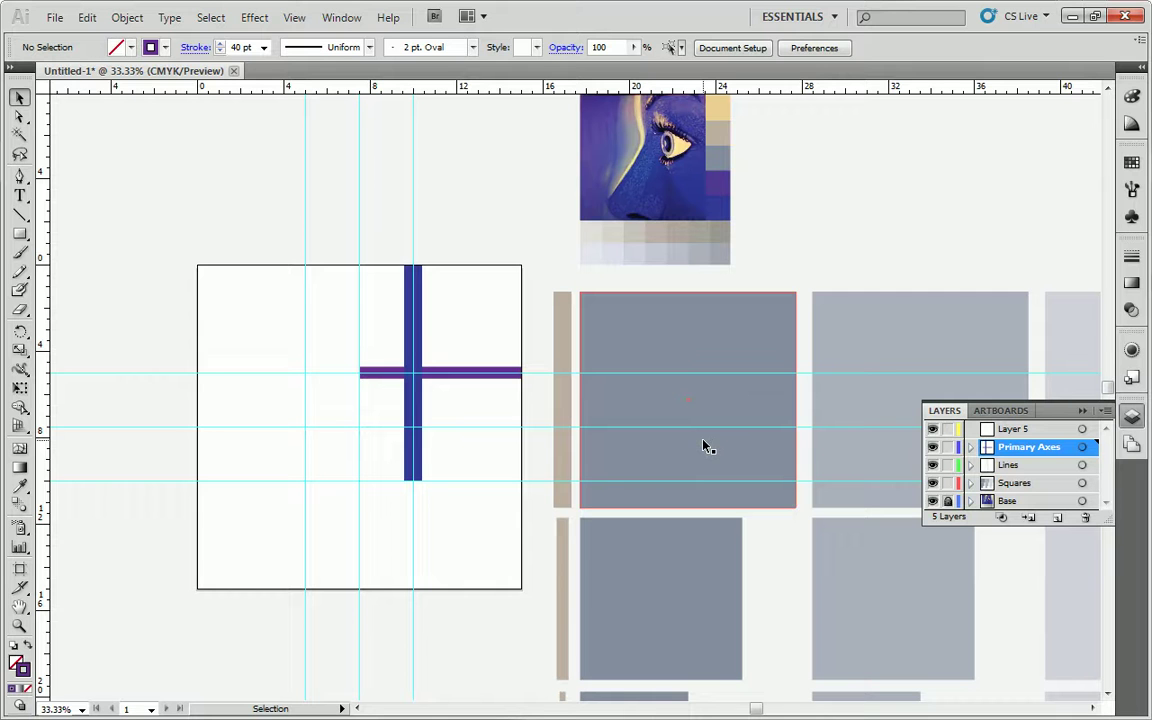
pyautogui.scroll(-5, 671, 380)
pyautogui.scroll(3, 658, 386)
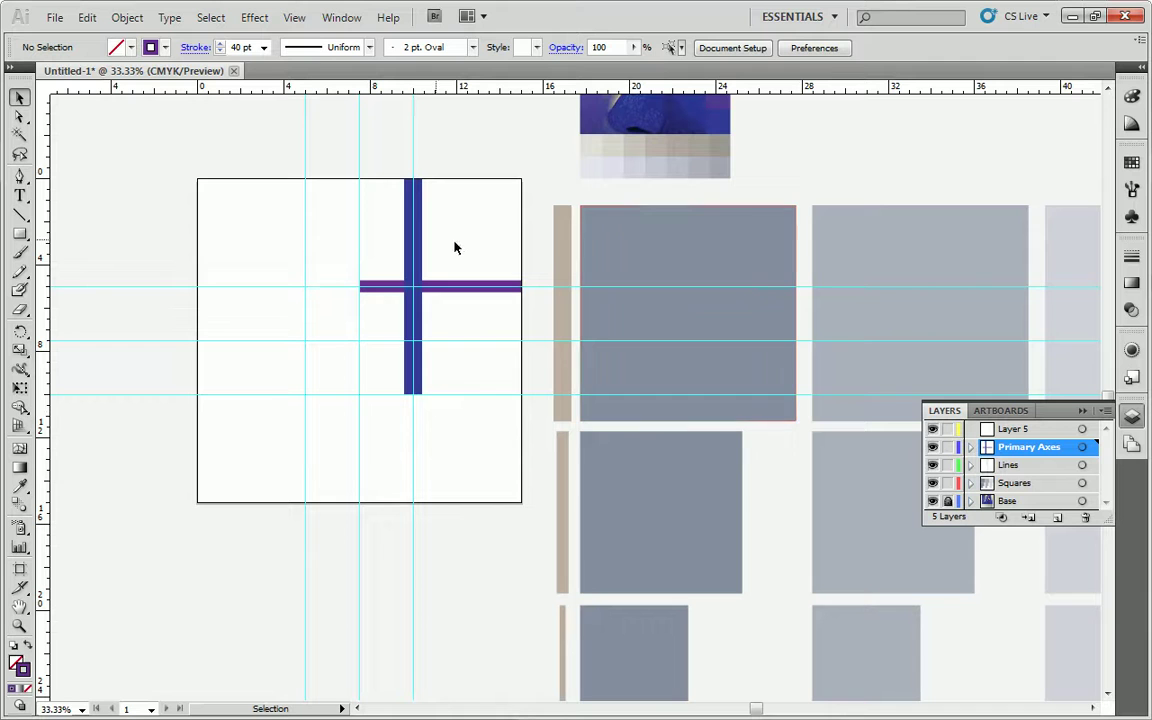
# Stretch the blue line down to the artboard bottom and the purple line left to the edge
pyautogui.click(413, 330)
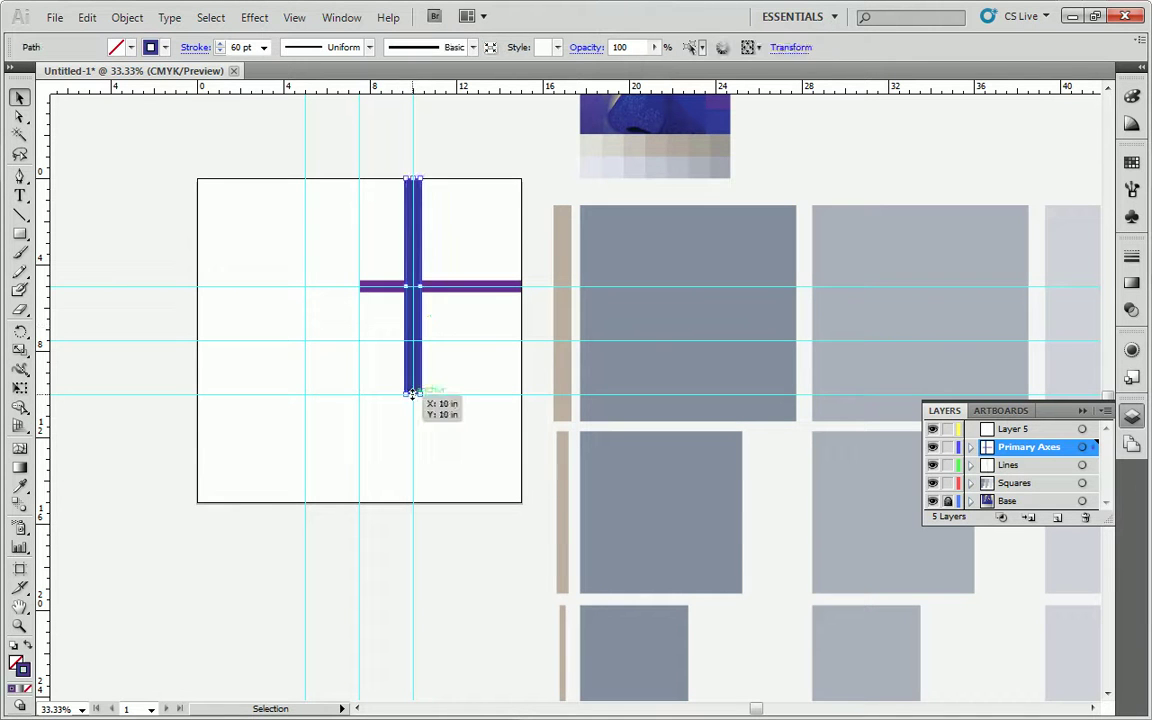
pyautogui.moveTo(413, 395); pyautogui.dragTo(415, 501)
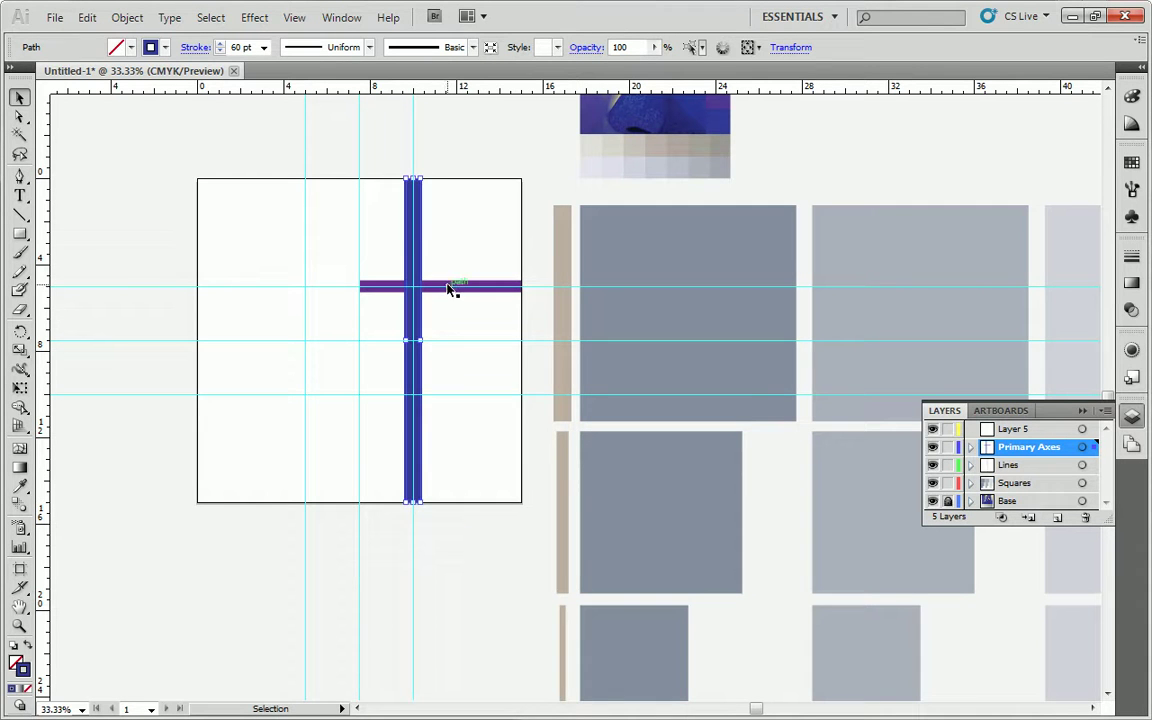
pyautogui.click(419, 288)
pyautogui.moveTo(360, 288); pyautogui.dragTo(199, 288)
pyautogui.click(143, 212)
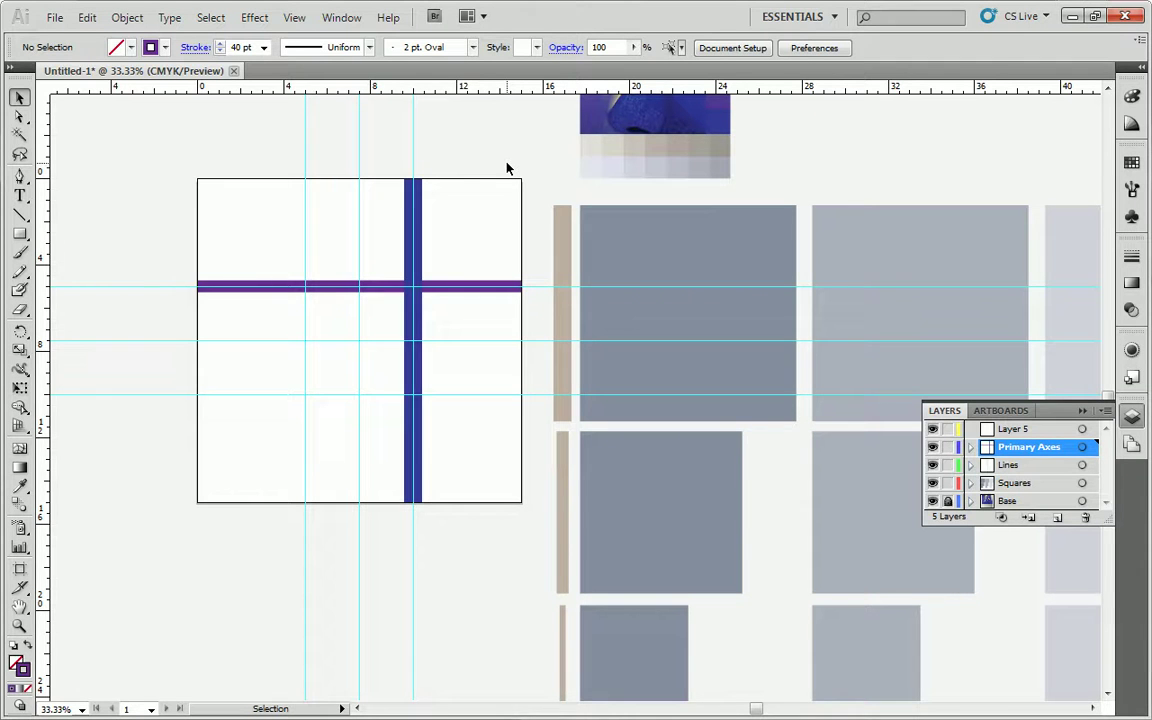
pyautogui.scroll(1, 627, 183)
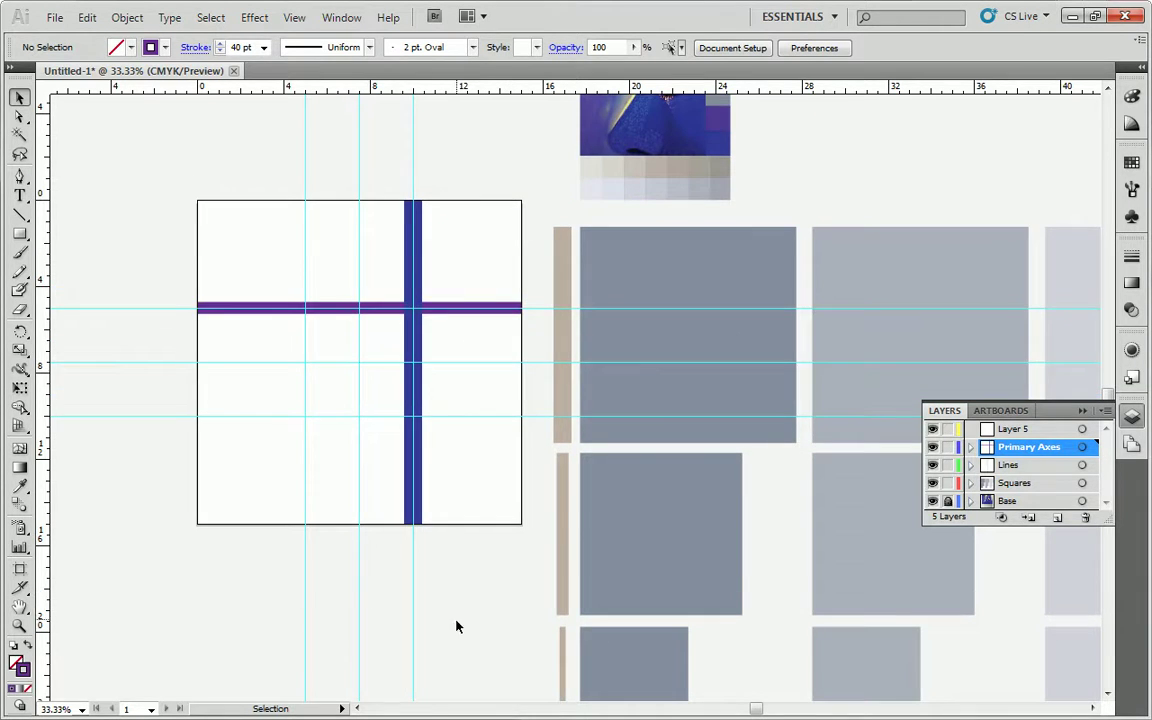